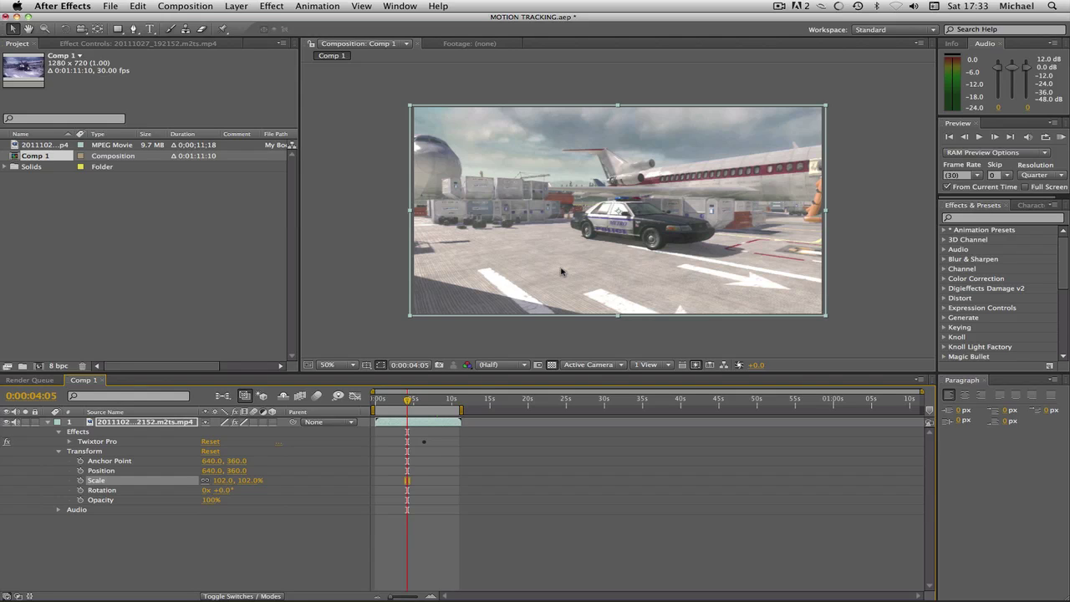
Bring the YouTube page forward and replay the 'Want to Request a Tutorial?' video
{"action": "mouse_move", "coordinate": [669, 577]}
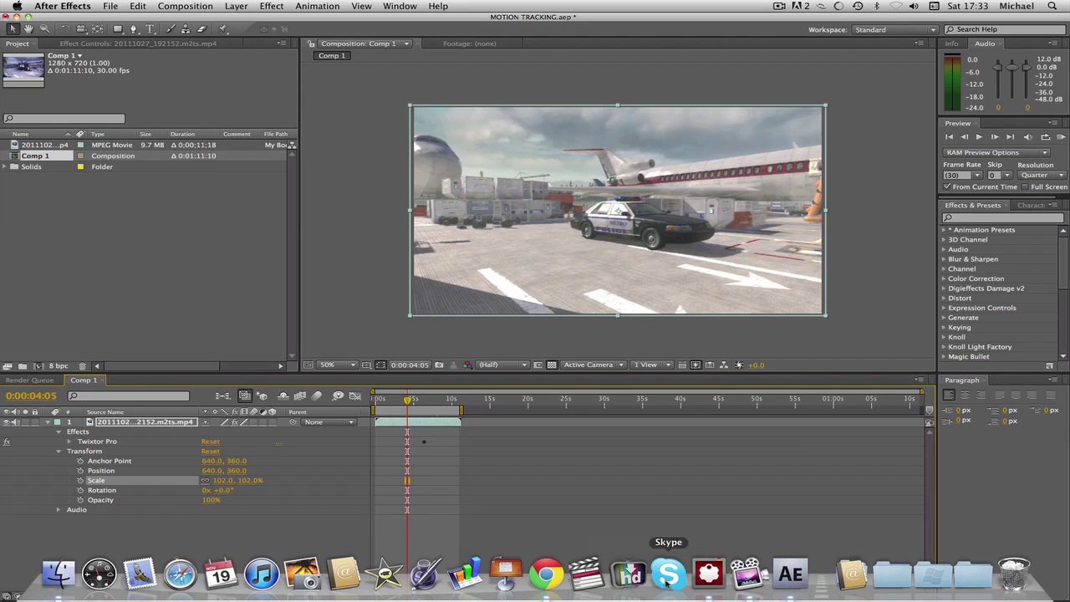
{"action": "left_click", "coordinate": [546, 574]}
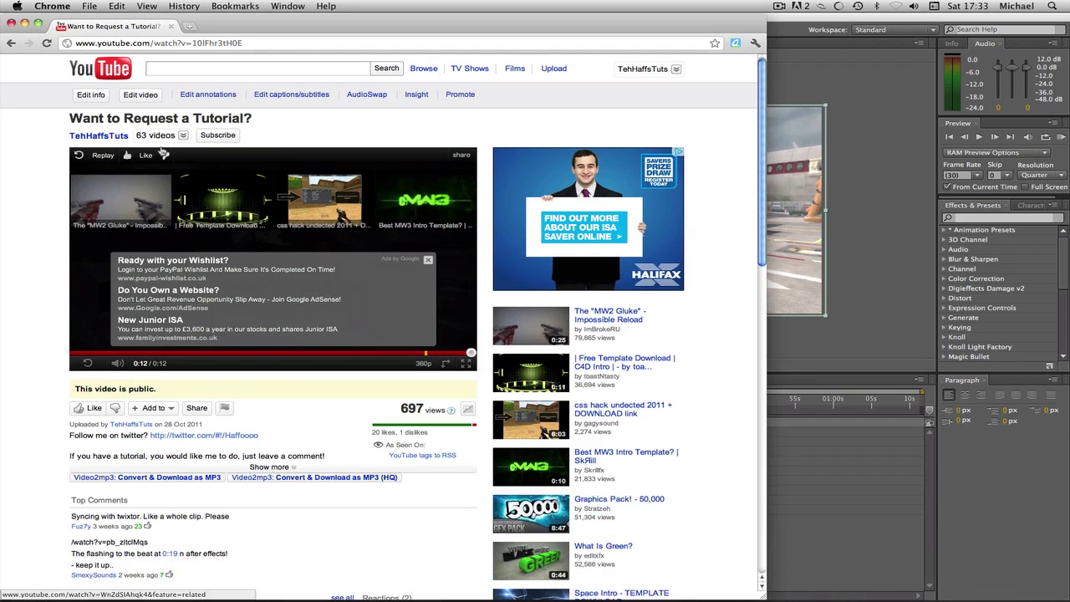
{"action": "left_click", "coordinate": [87, 362]}
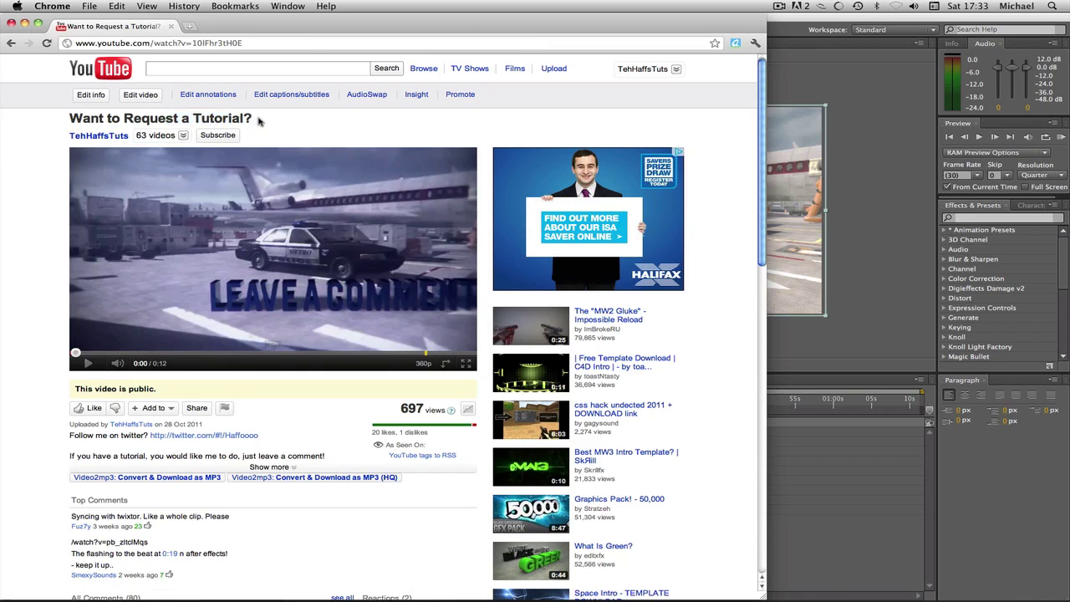
Switch the video to 720p quality and play it through to the end screen
{"action": "scroll", "coordinate": [259, 435], "scroll_direction": "down", "scroll_amount": 10}
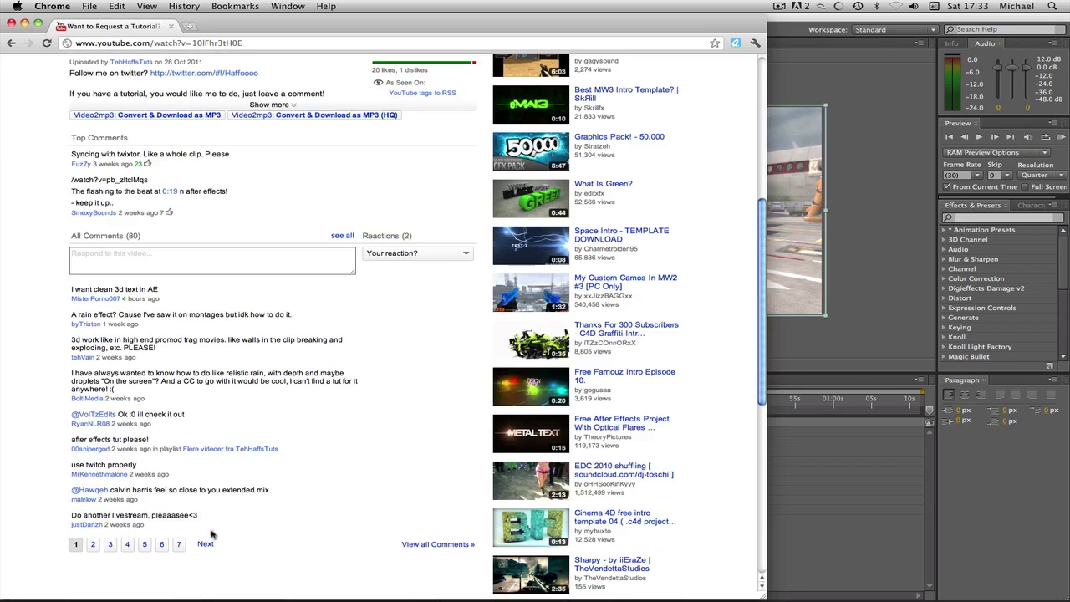
{"action": "scroll", "coordinate": [224, 540], "scroll_direction": "up", "scroll_amount": 10}
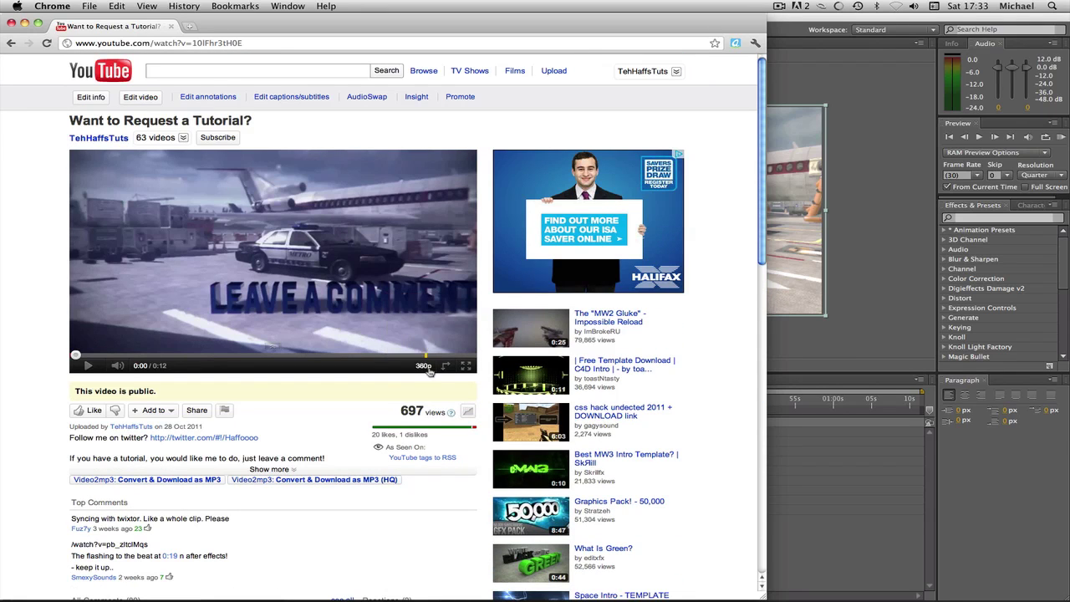
{"action": "mouse_move", "coordinate": [423, 366]}
{"action": "left_click", "coordinate": [413, 313]}
{"action": "left_click", "coordinate": [320, 201]}
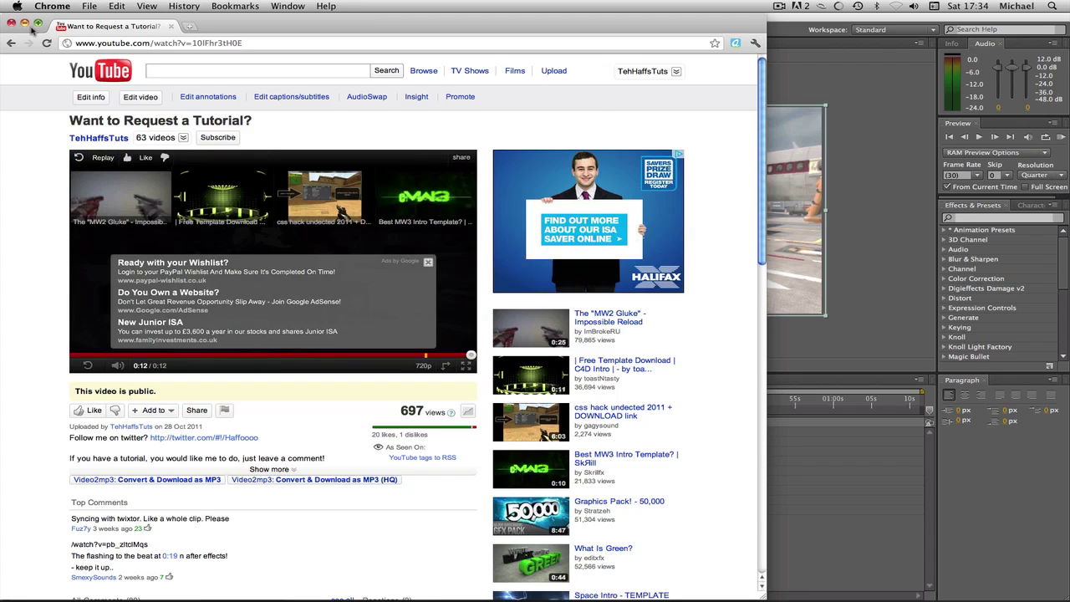
Replace the watch address with 'subpargaming' to load the SubParGaming channel and view its comments
{"action": "left_click_drag", "start_coordinate": [251, 44], "coordinate": [155, 44]}
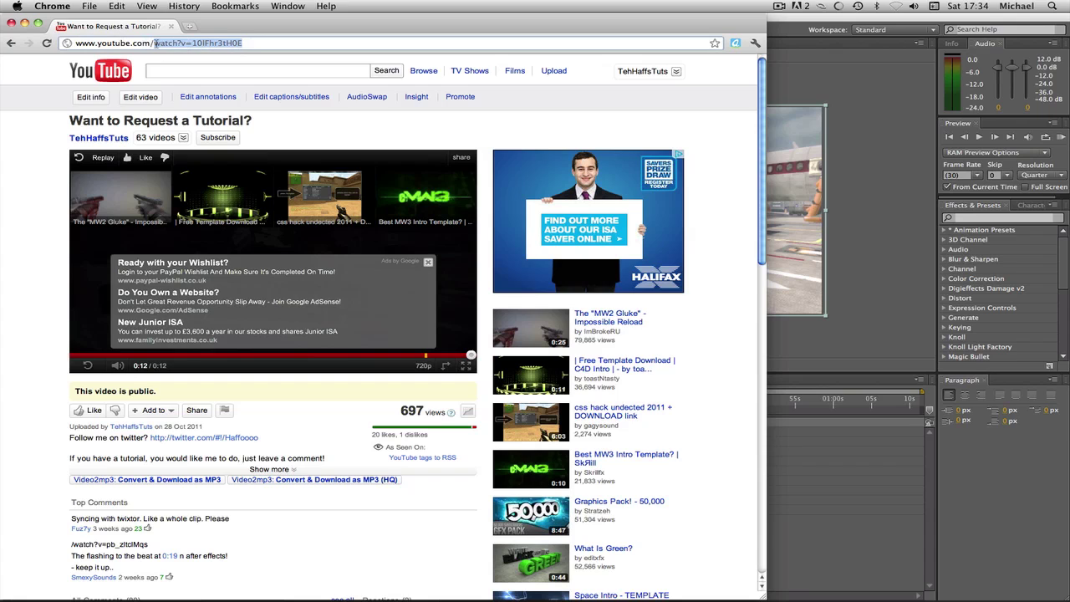
{"action": "type", "text": "subpargaming"}
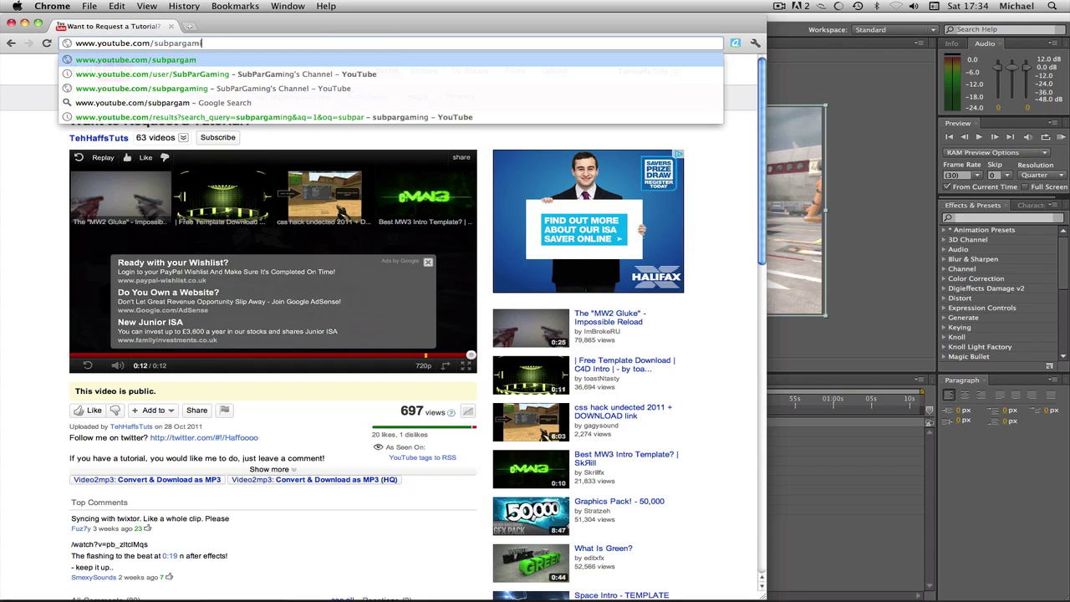
{"action": "key", "text": "Return"}
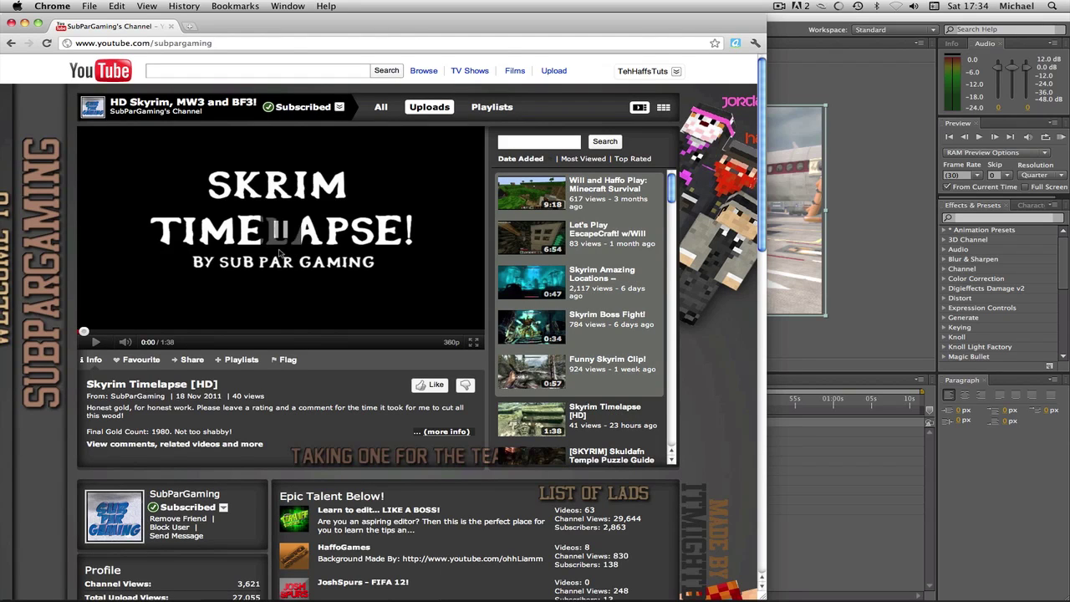
{"action": "scroll", "coordinate": [279, 254], "scroll_direction": "down", "scroll_amount": 10}
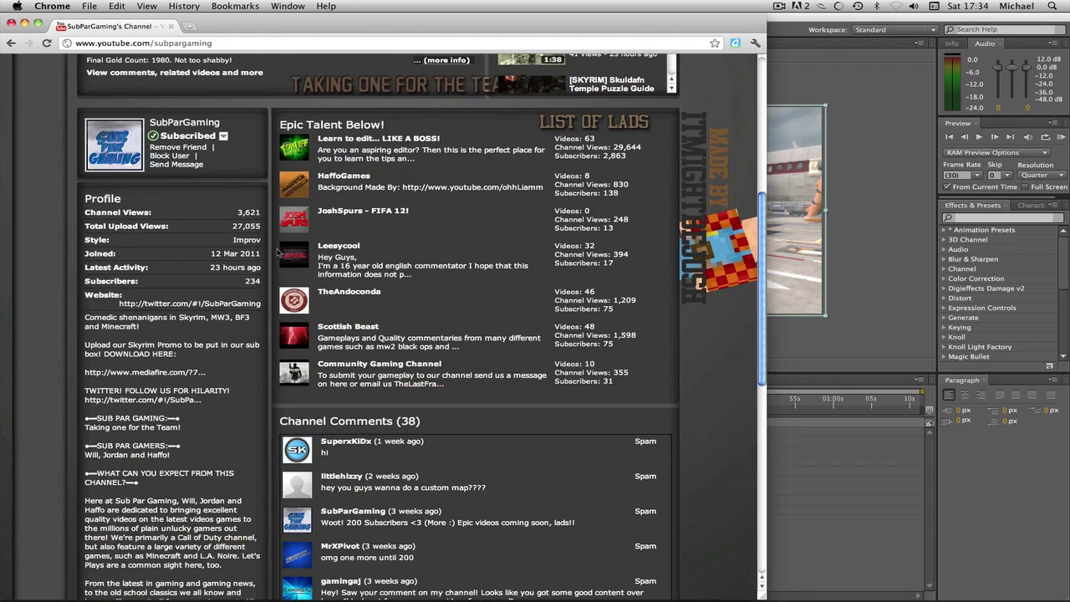
Close Chrome, return to After Effects at 0:00:03:13, and add a new adjustment layer
{"action": "left_click", "coordinate": [12, 24]}
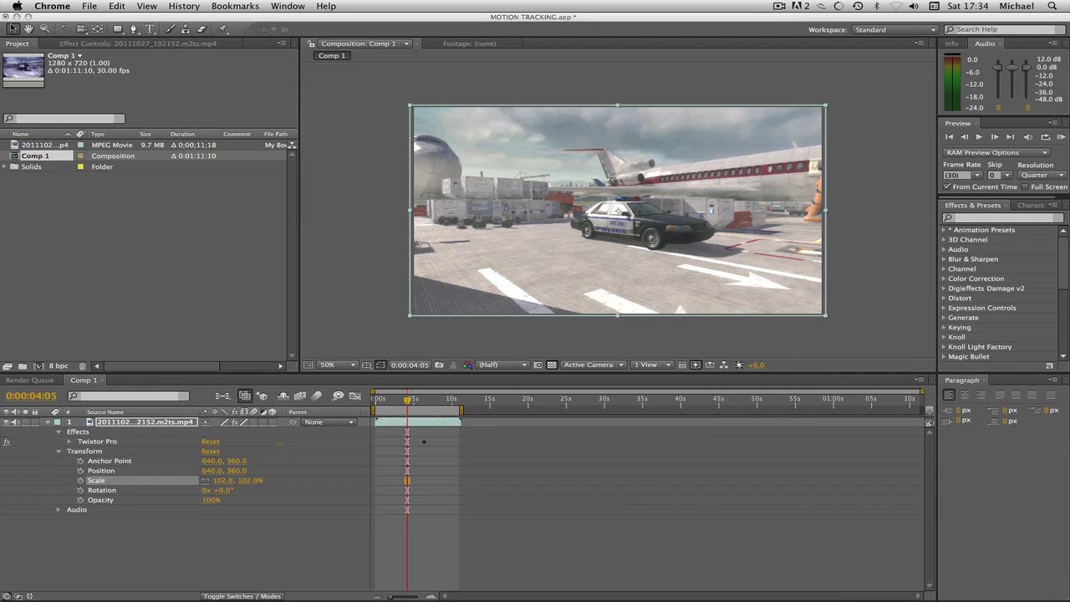
{"action": "left_click", "coordinate": [640, 351]}
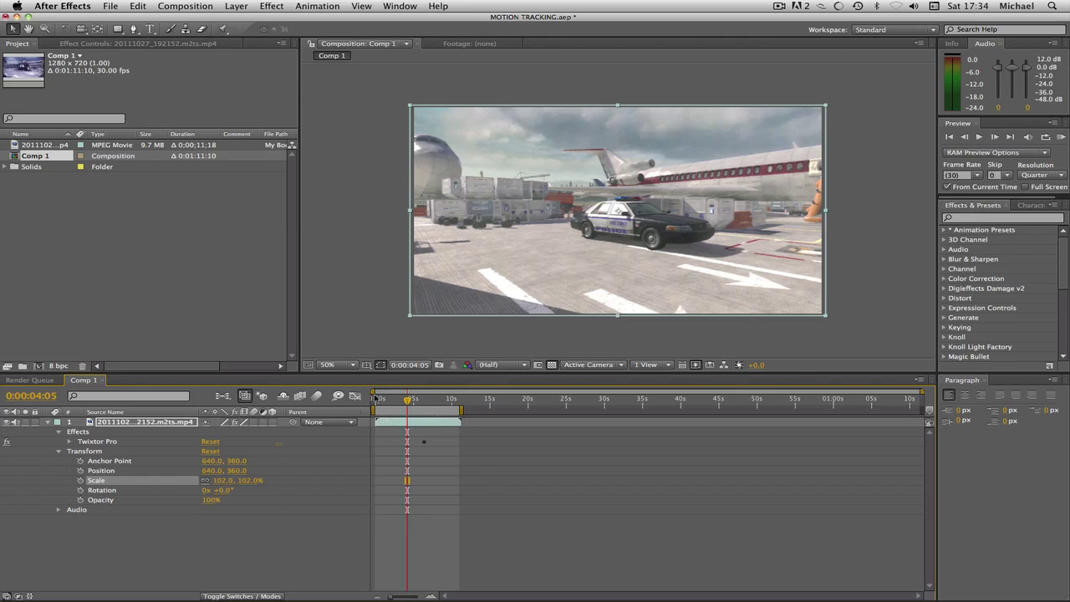
{"action": "left_click_drag", "start_coordinate": [407, 400], "coordinate": [404, 402]}
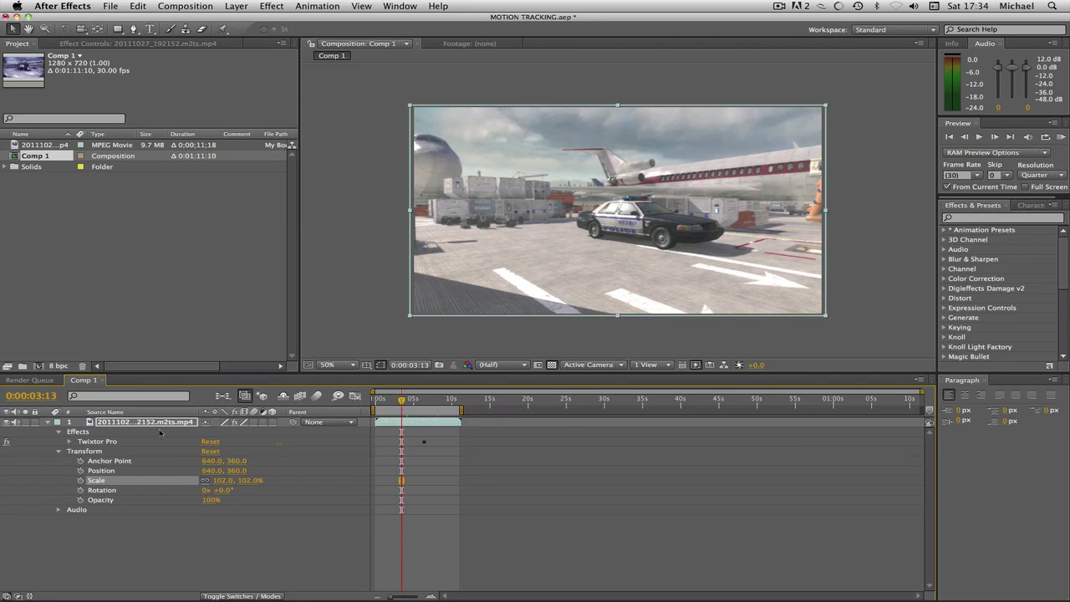
{"action": "right_click", "coordinate": [143, 534]}
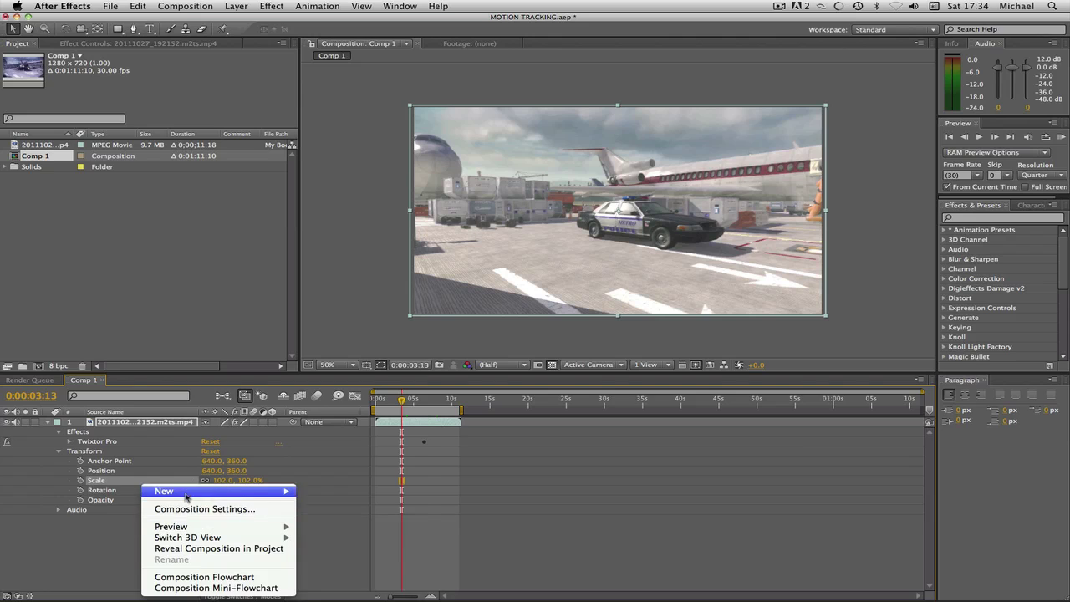
{"action": "mouse_move", "coordinate": [192, 493]}
{"action": "left_click", "coordinate": [347, 575]}
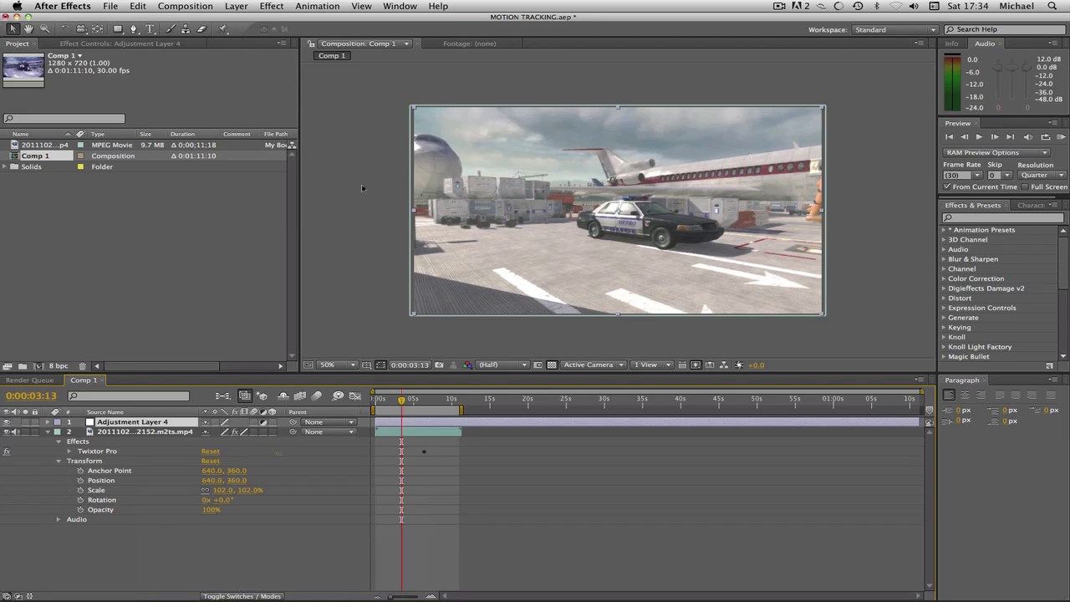
Apply Magic Bullet Looks to Adjustment Layer 4 and launch its LooksBuilder editor
{"action": "left_click", "coordinate": [264, 6]}
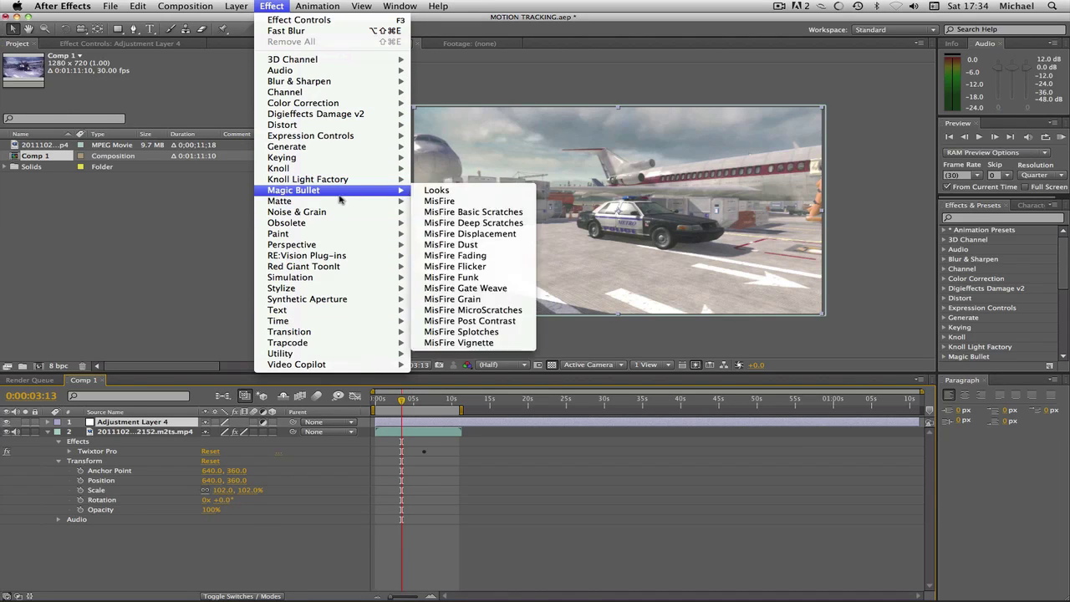
{"action": "mouse_move", "coordinate": [364, 191]}
{"action": "left_click", "coordinate": [476, 193]}
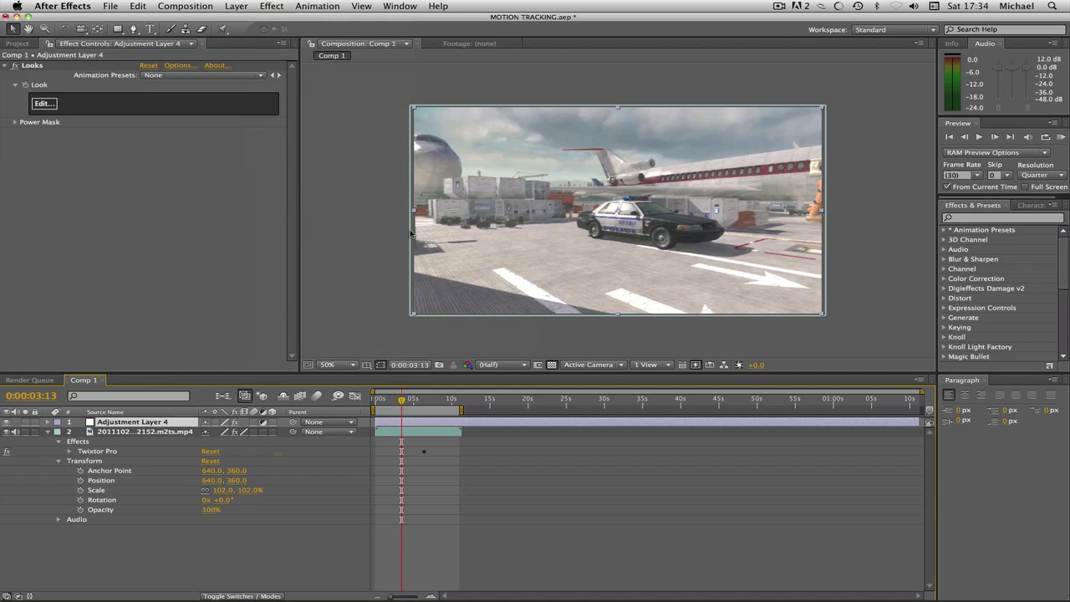
{"action": "left_click", "coordinate": [57, 105]}
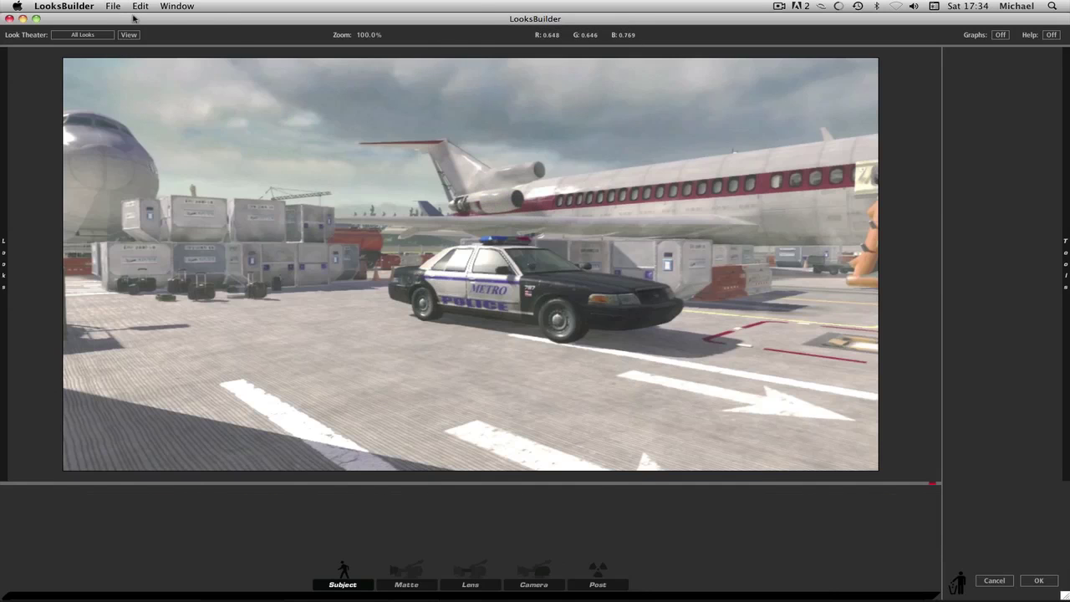
Load the TERMINAL.ls3 look file in LooksBuilder and apply it to the comp
{"action": "left_click", "coordinate": [111, 7]}
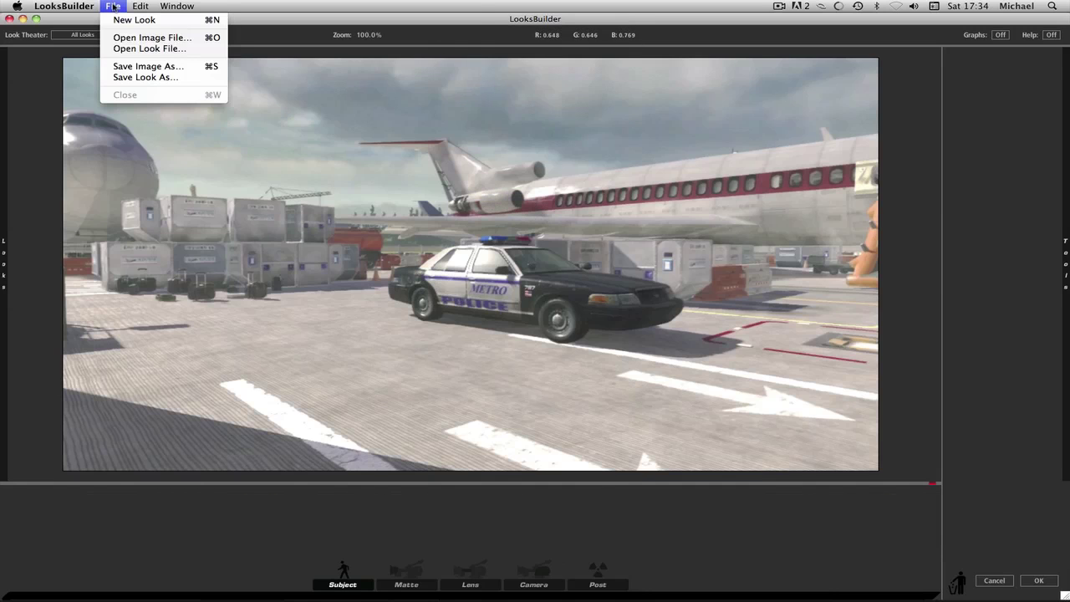
{"action": "left_click", "coordinate": [148, 50]}
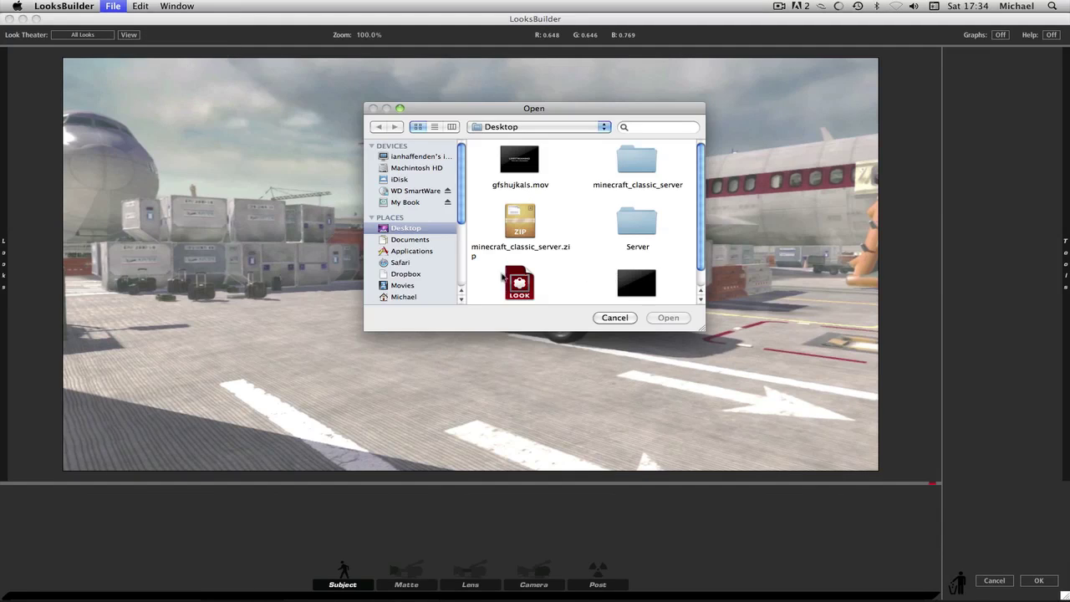
{"action": "scroll", "coordinate": [615, 259], "scroll_direction": "down", "scroll_amount": 1}
{"action": "left_click", "coordinate": [524, 269]}
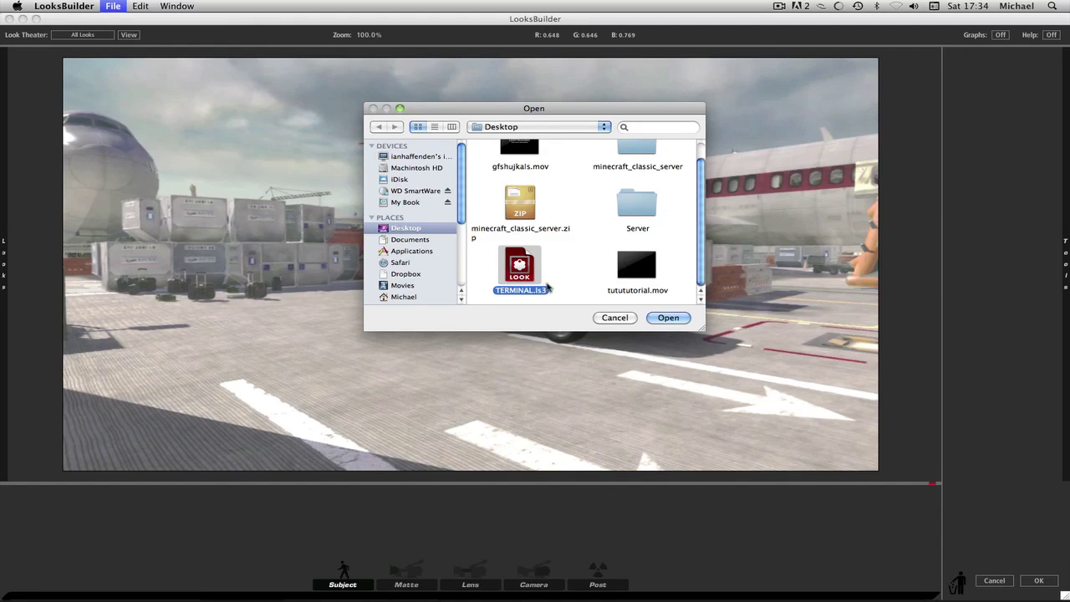
{"action": "left_click", "coordinate": [668, 320]}
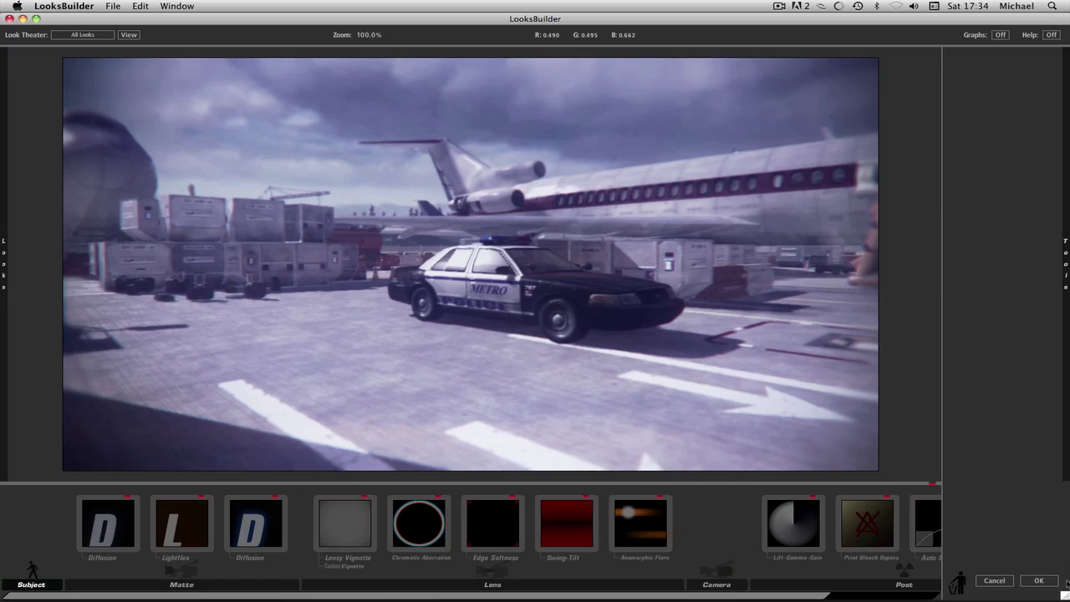
{"action": "left_click", "coordinate": [1035, 582]}
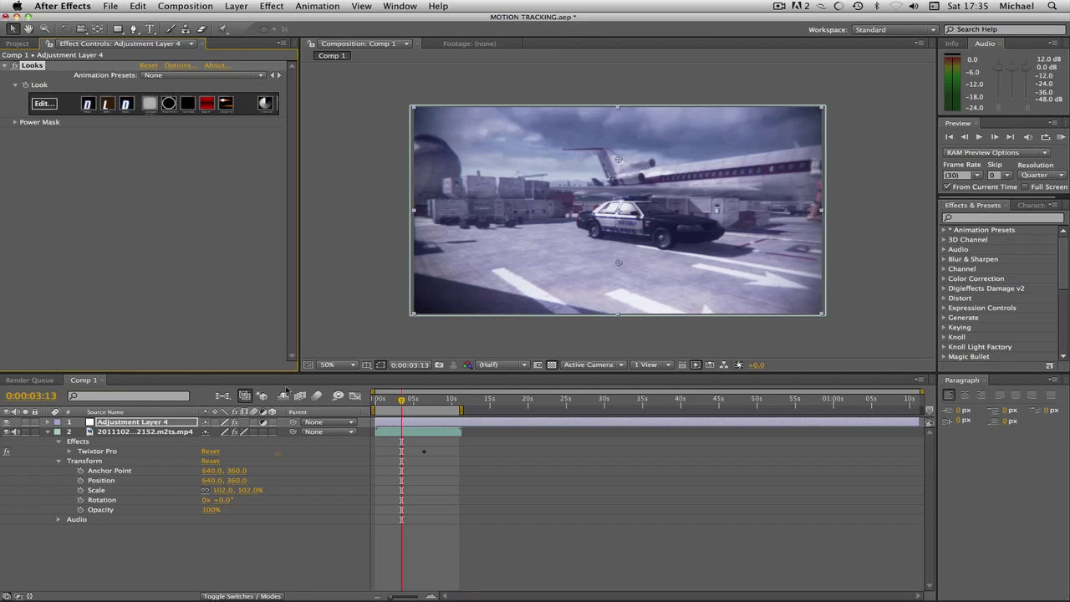
Deselect the adjustment layer and park the current time at 0:00:04:03
{"action": "left_click", "coordinate": [461, 402]}
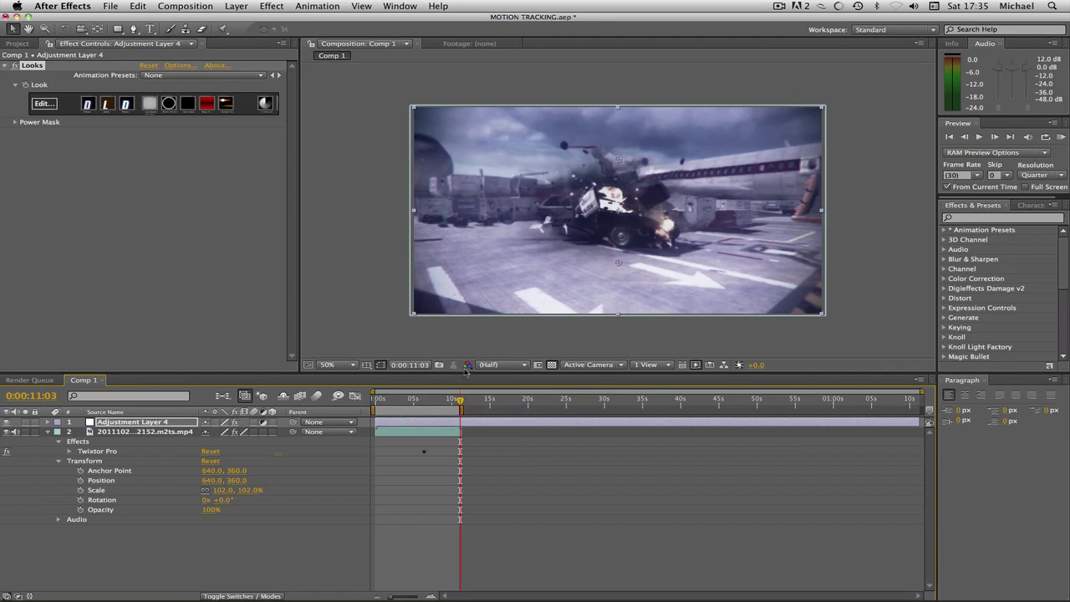
{"action": "left_click", "coordinate": [345, 311]}
{"action": "left_click", "coordinate": [408, 402]}
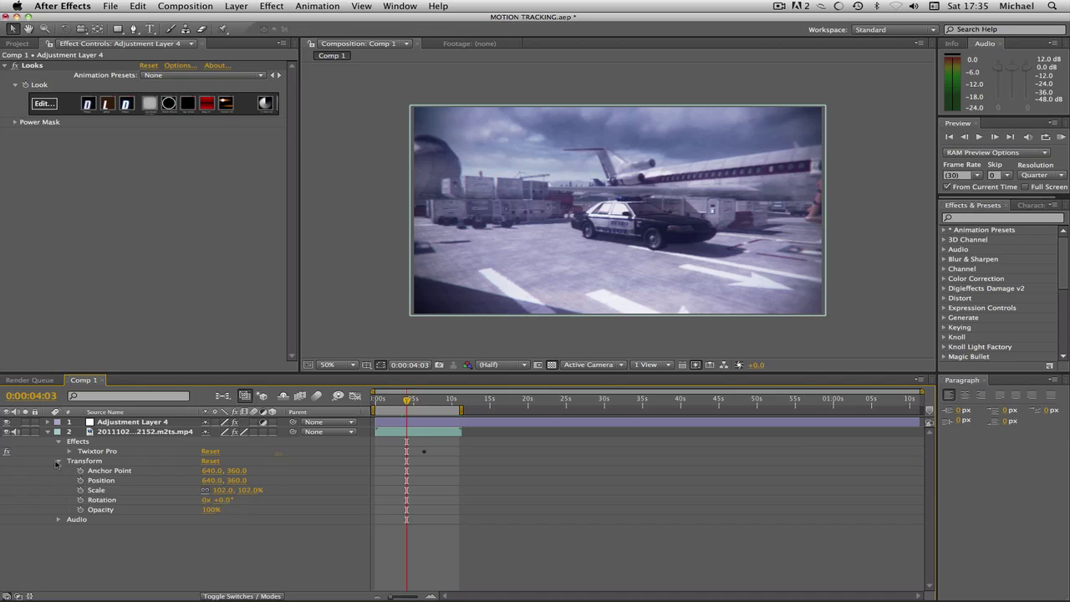
Fold away the footage layer's Effects group and reveal its Transform properties
{"action": "left_click", "coordinate": [59, 441]}
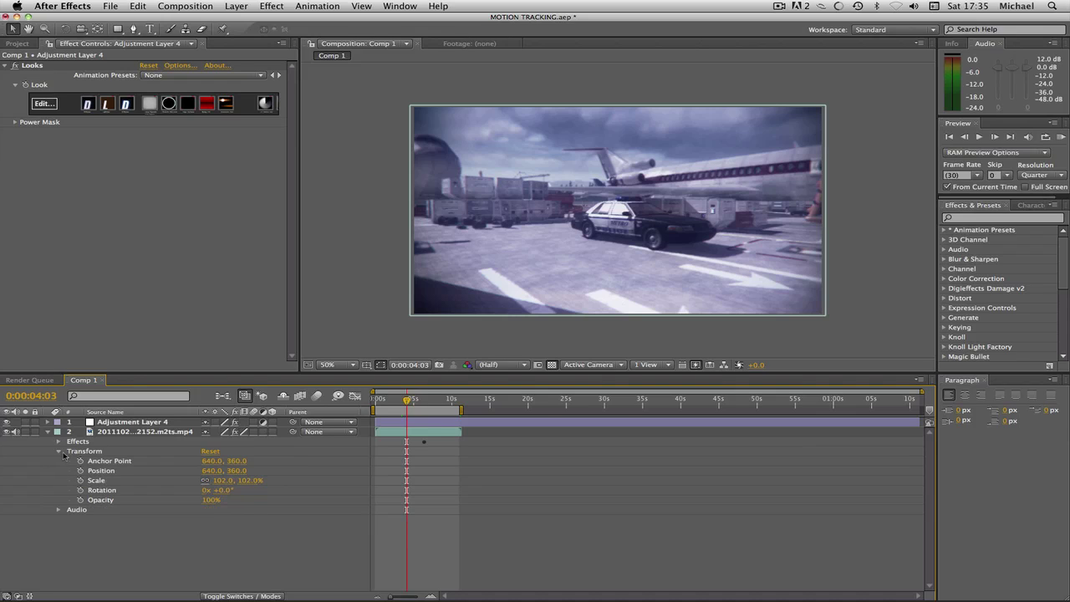
{"action": "left_click", "coordinate": [59, 452]}
{"action": "left_click", "coordinate": [48, 433]}
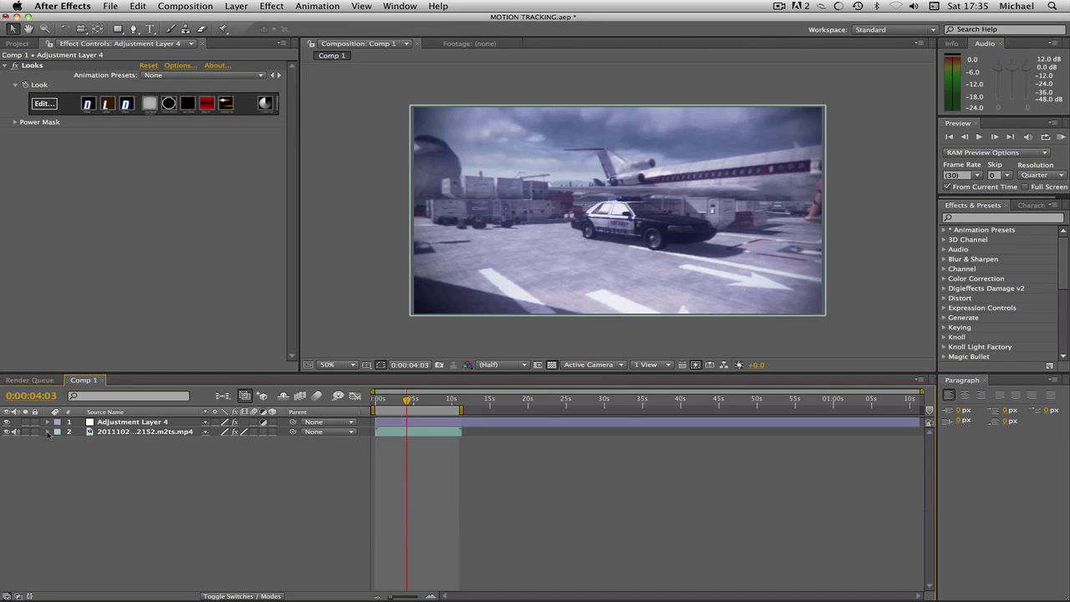
{"action": "left_click", "coordinate": [47, 432]}
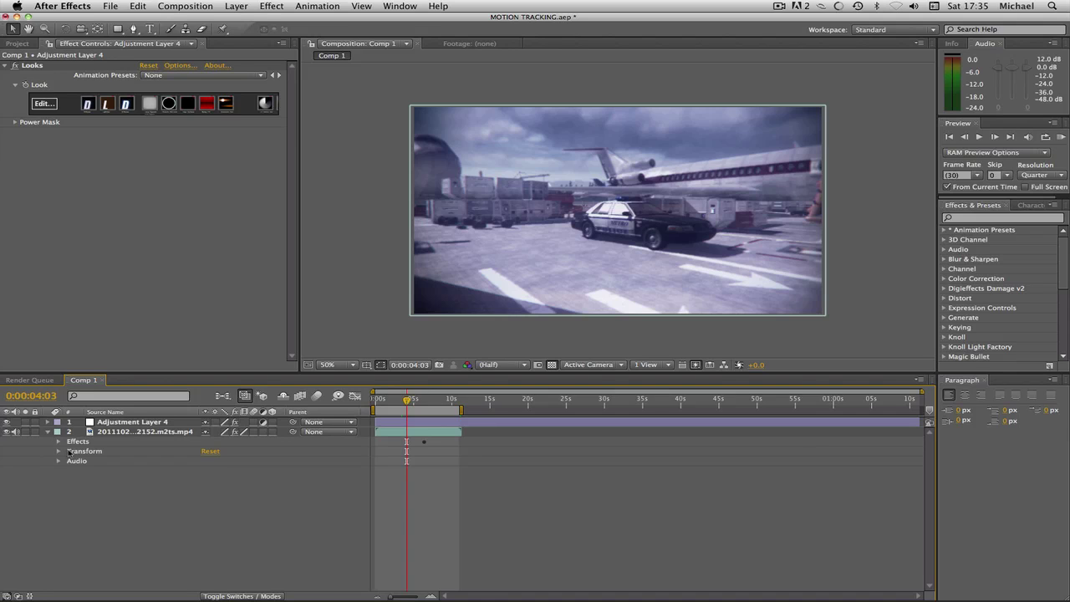
{"action": "left_click", "coordinate": [58, 452]}
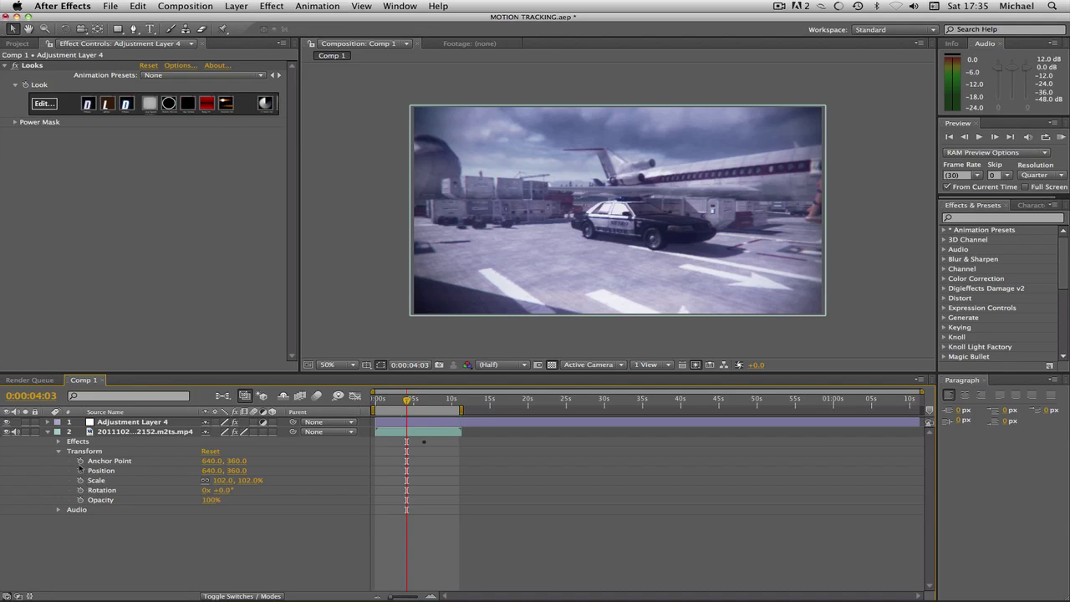
Add a wiggle(4,5) expression to the footage Position and scrub to preview the shake
{"action": "left_click", "coordinate": [80, 470], "text": "alt"}
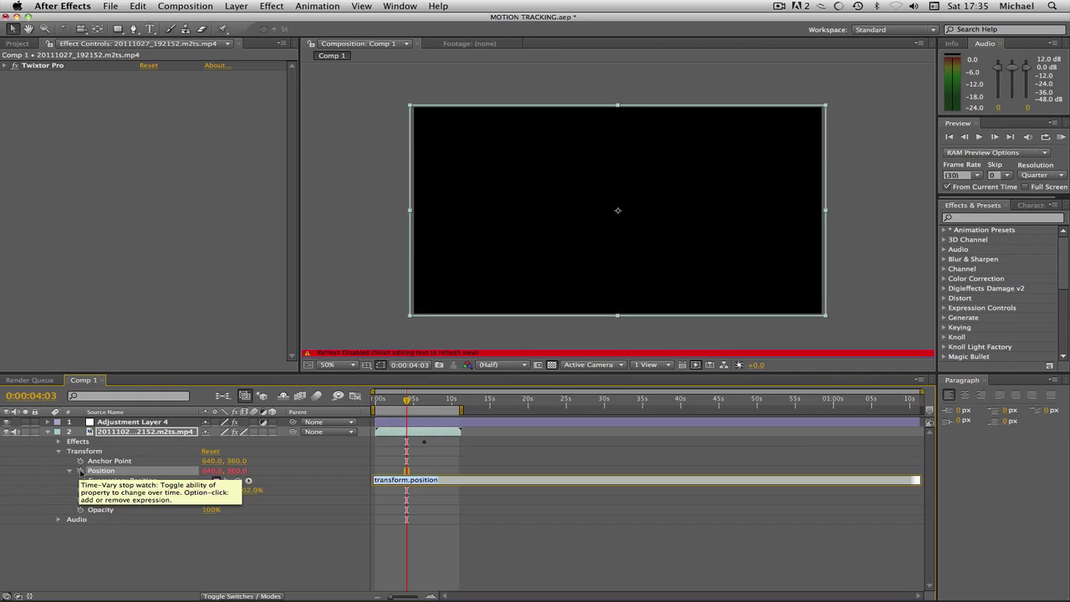
{"action": "type", "text": "wiggle(4,5"}
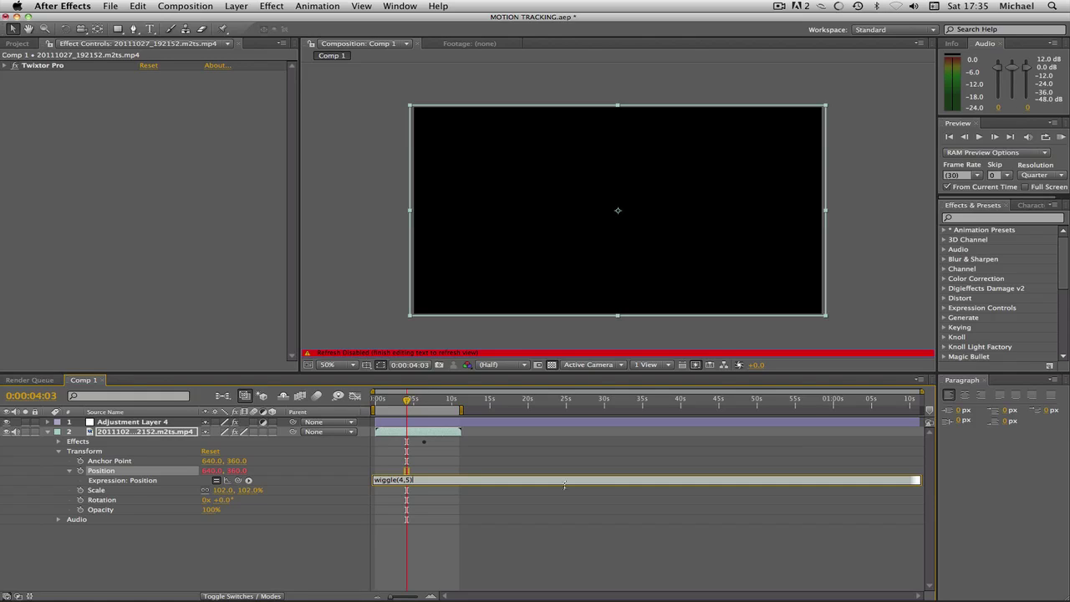
{"action": "left_click", "coordinate": [225, 548]}
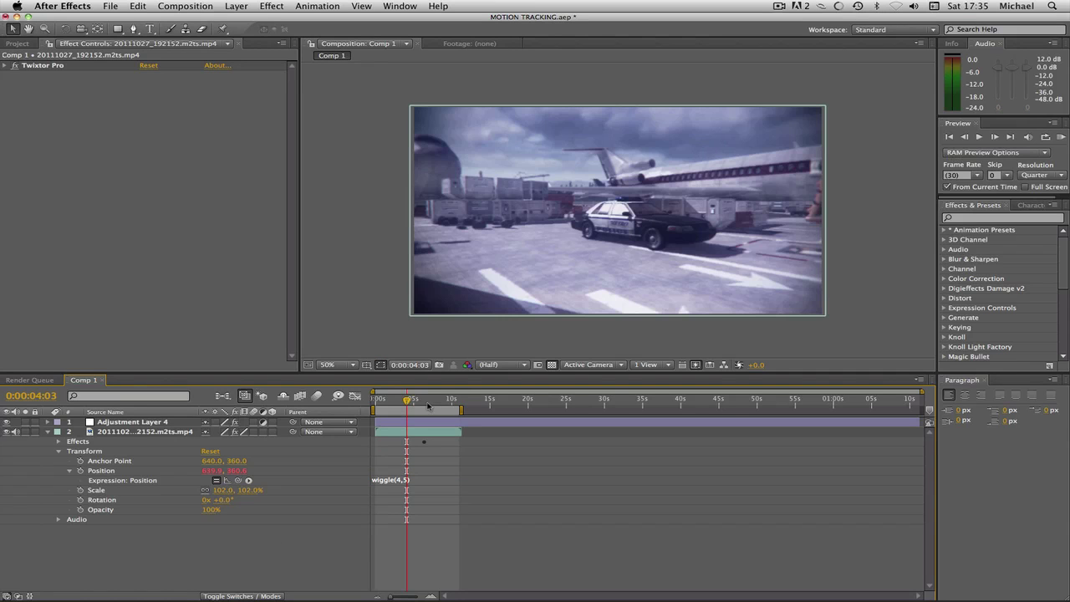
{"action": "left_click", "coordinate": [389, 401]}
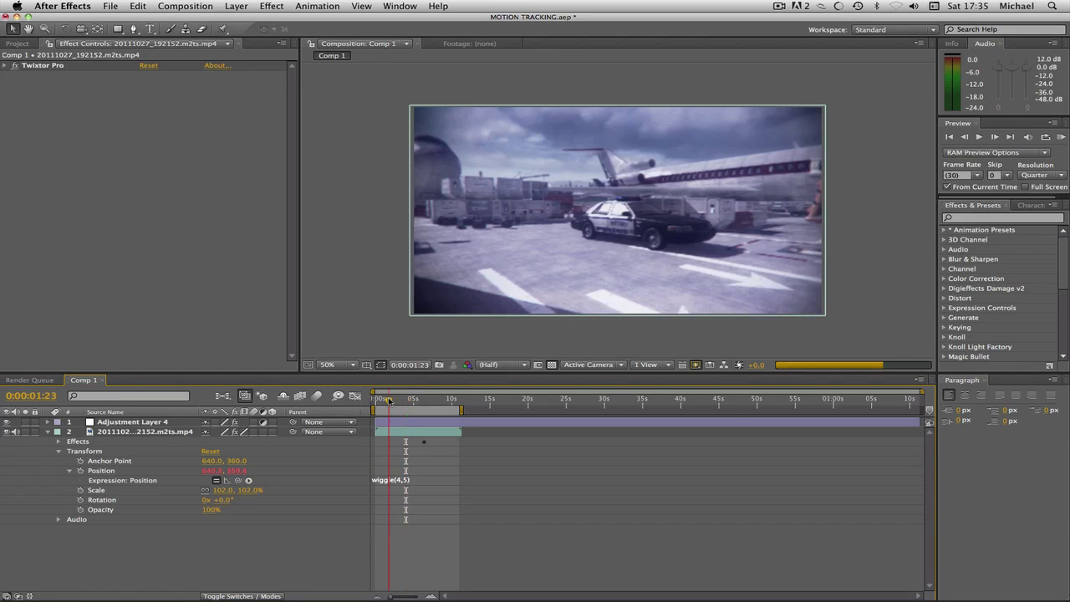
{"action": "left_click_drag", "start_coordinate": [398, 402], "coordinate": [421, 400]}
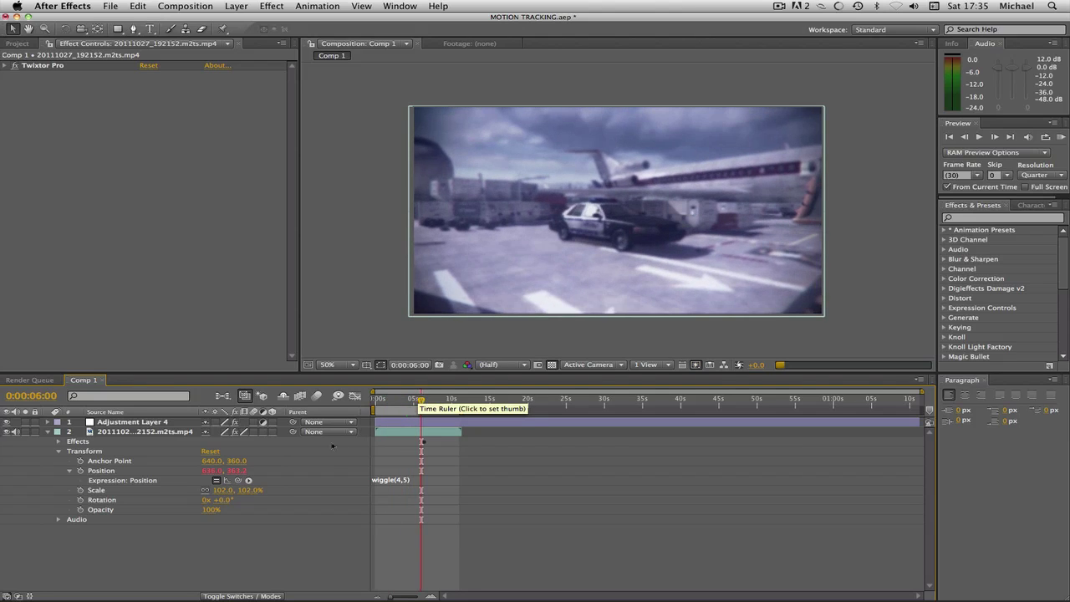
Collapse the footage layer and create a new 1280×720 black solid, Black Solid 2
{"action": "left_click", "coordinate": [50, 435]}
{"action": "right_click", "coordinate": [153, 483]}
{"action": "mouse_move", "coordinate": [289, 490]}
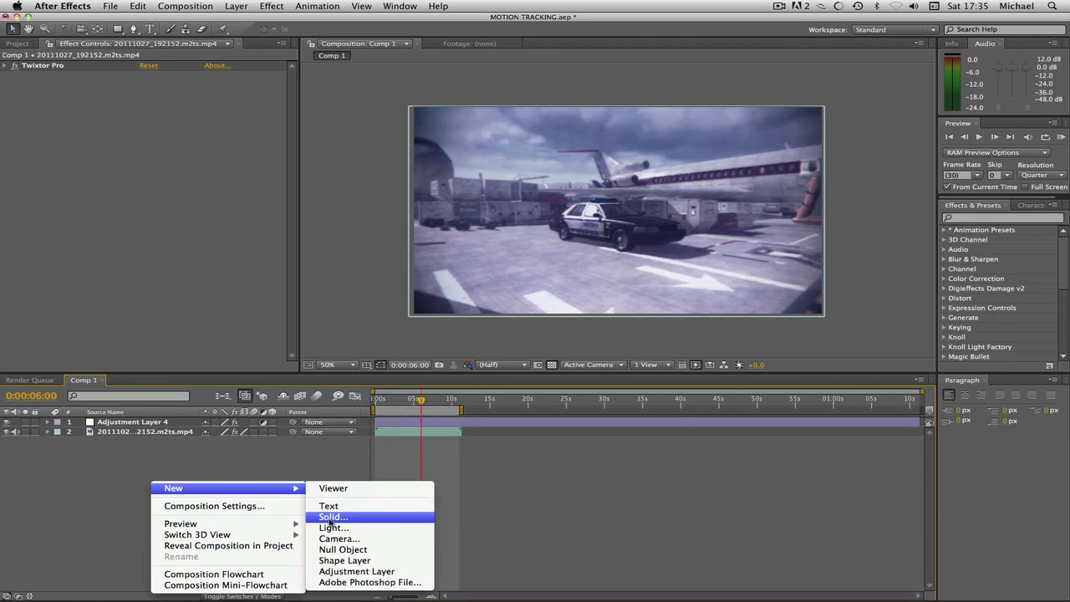
{"action": "left_click", "coordinate": [332, 518]}
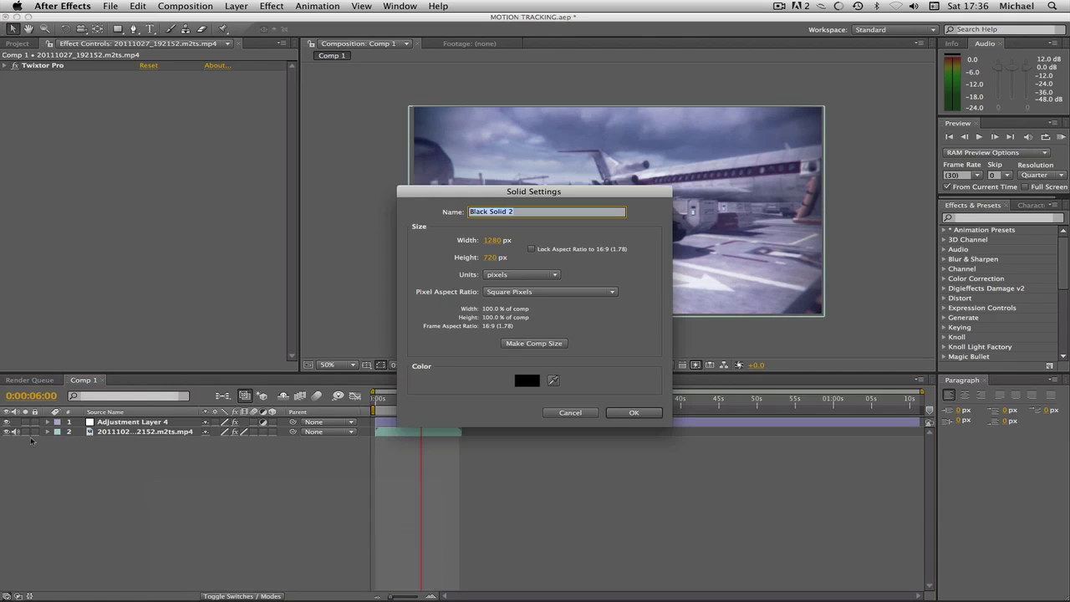
{"action": "left_click", "coordinate": [636, 413]}
Open Black Solid 2 in its own viewer, then return to the Comp 1 composition
{"action": "left_click", "coordinate": [998, 219]}
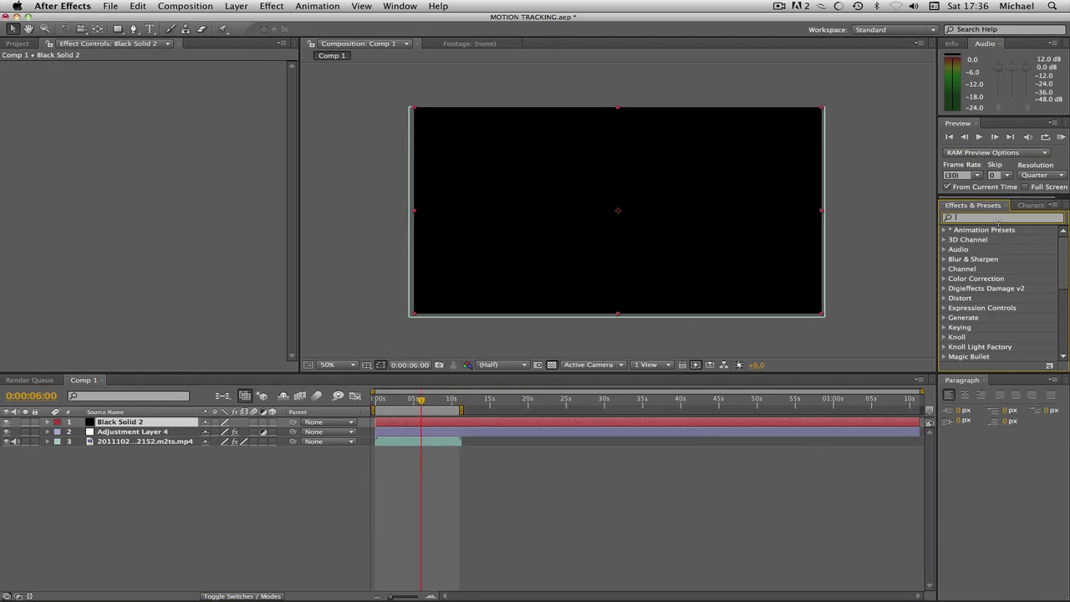
{"action": "left_click", "coordinate": [266, 6]}
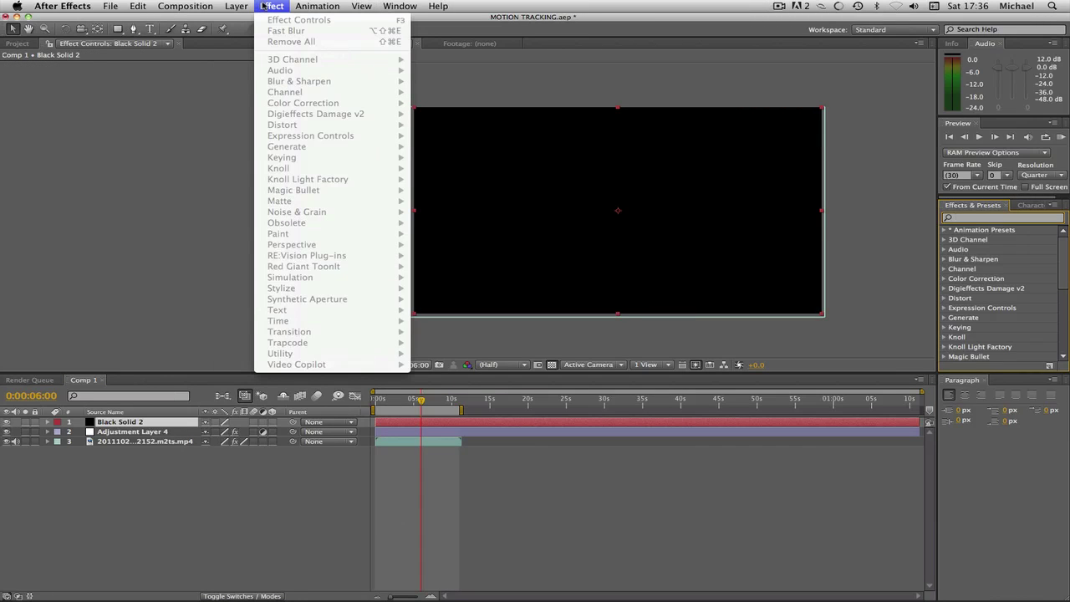
{"action": "left_click", "coordinate": [156, 422]}
{"action": "left_click", "coordinate": [235, 6]}
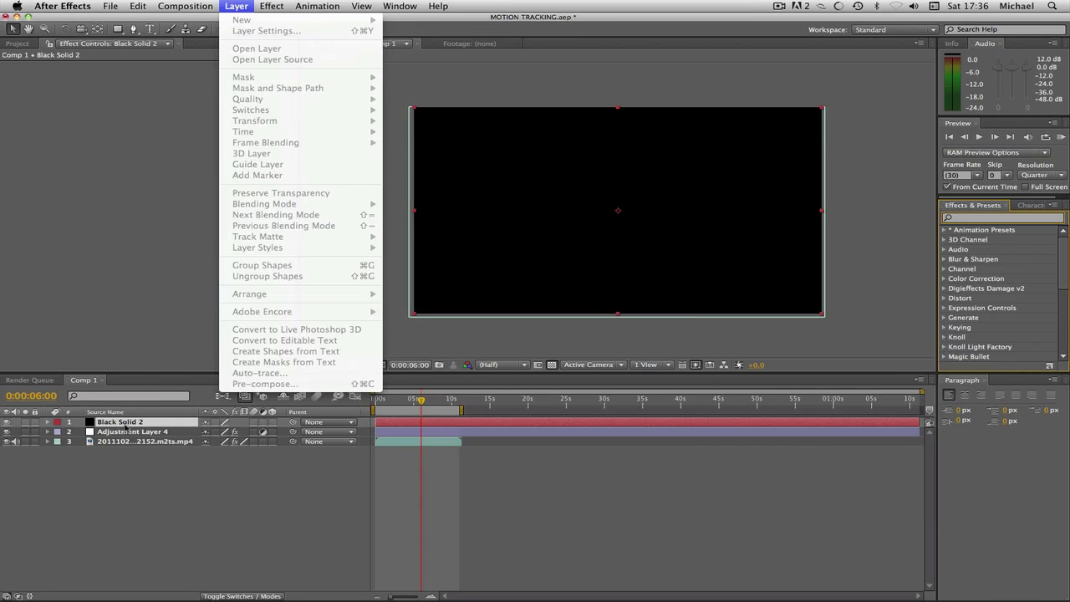
{"action": "left_click", "coordinate": [127, 424]}
{"action": "double_click", "coordinate": [133, 422]}
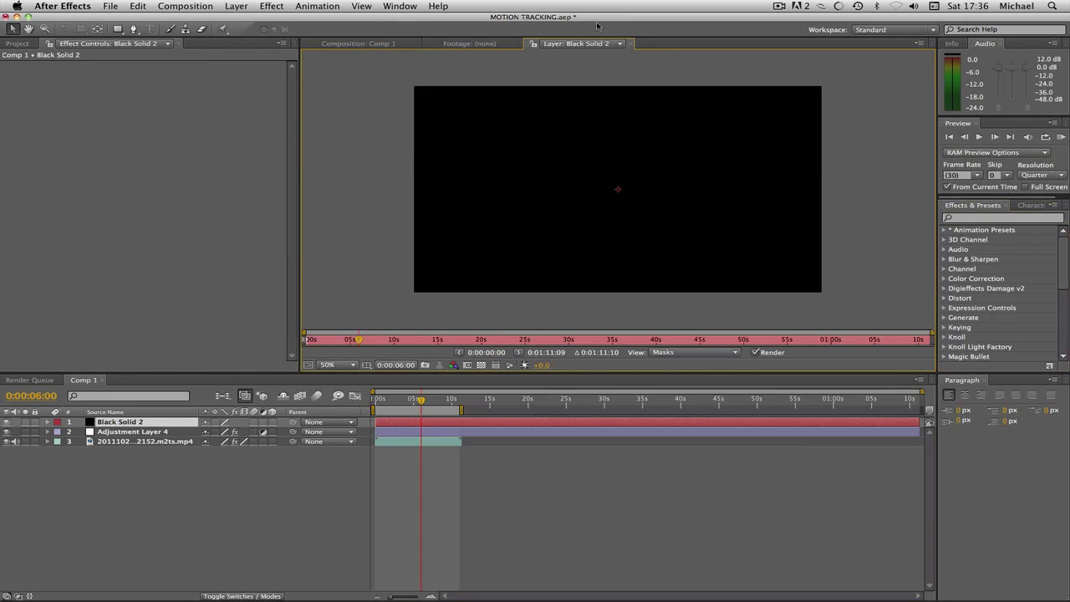
{"action": "left_click", "coordinate": [632, 45]}
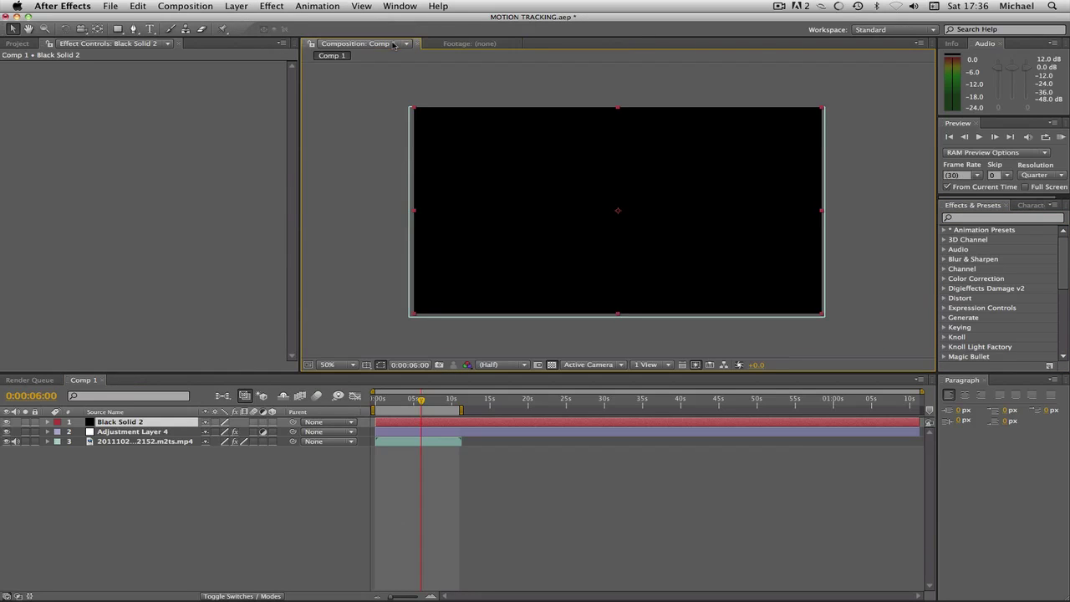
Open the Effect menu's Simulation category
{"action": "left_click", "coordinate": [276, 7]}
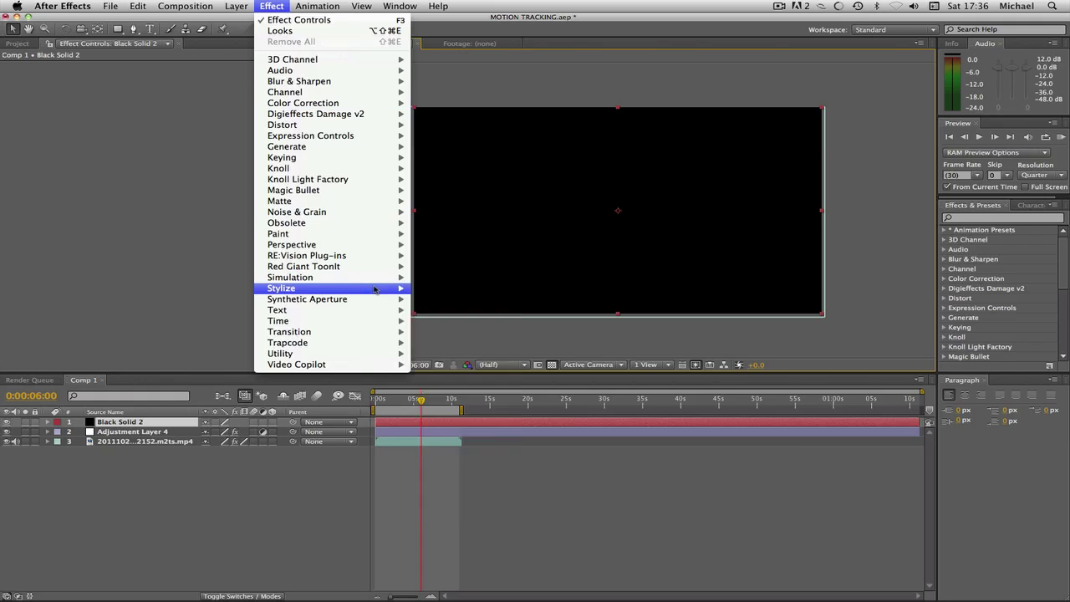
{"action": "mouse_move", "coordinate": [350, 241]}
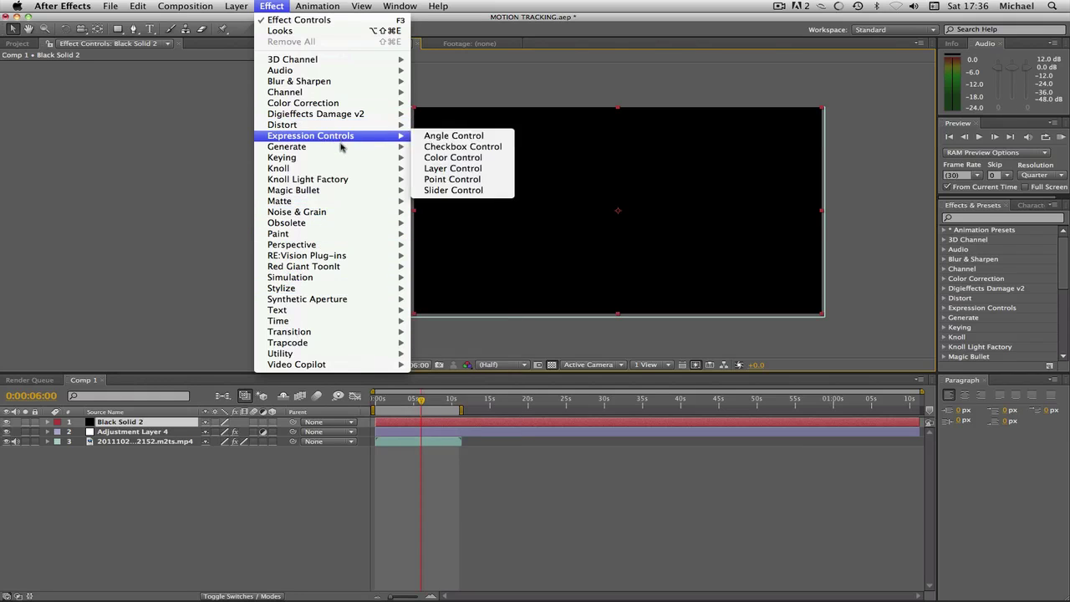
{"action": "mouse_move", "coordinate": [341, 152]}
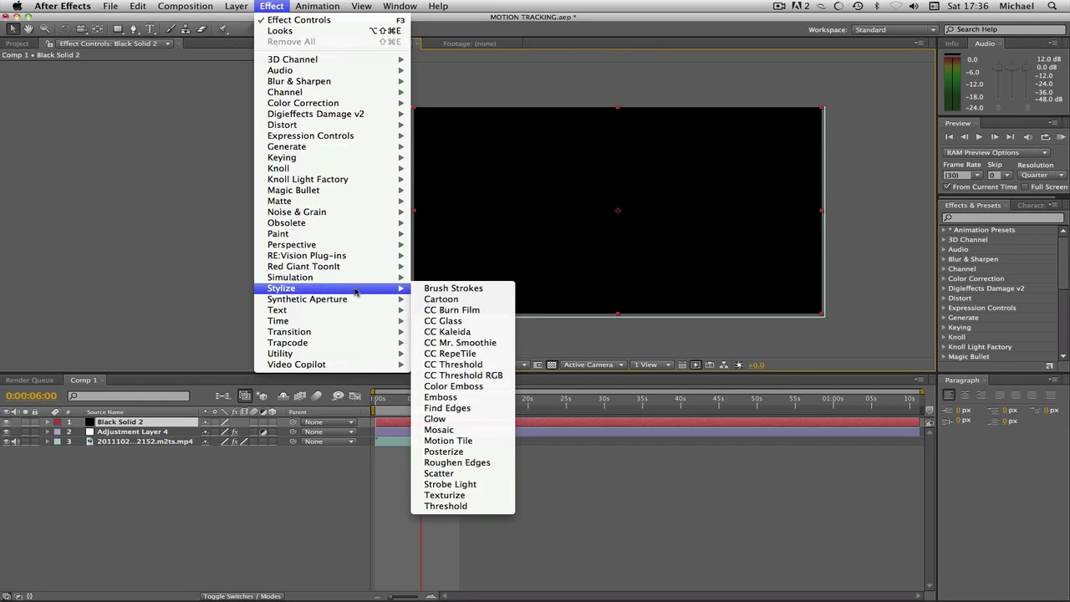
Apply CC Particle World with the saved particles preset, checking Birth Rate 0.5 and Longevity 3.00
{"action": "mouse_move", "coordinate": [373, 284]}
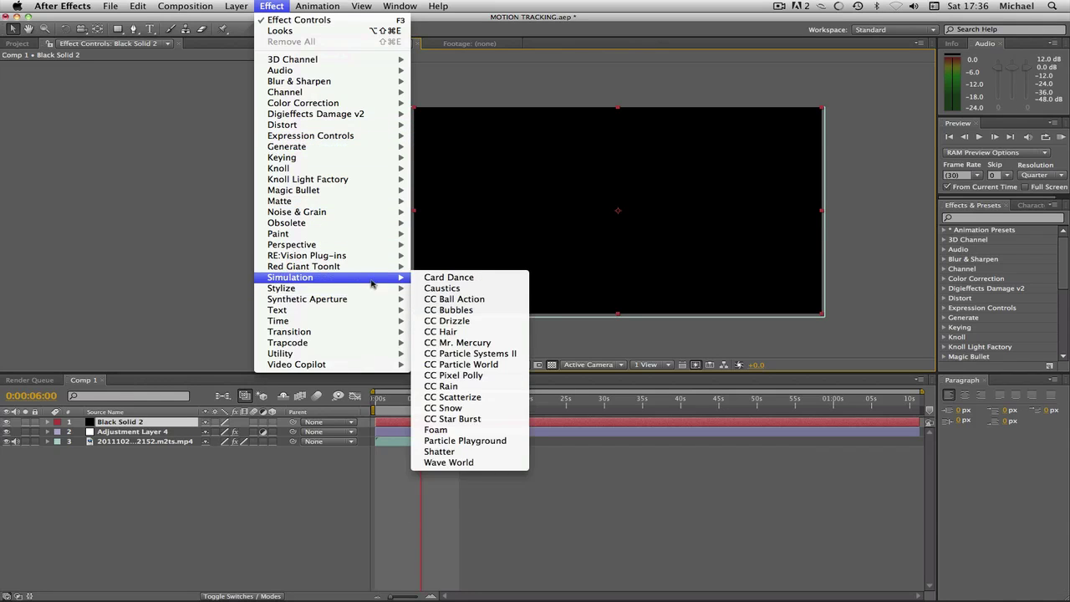
{"action": "left_click", "coordinate": [507, 365]}
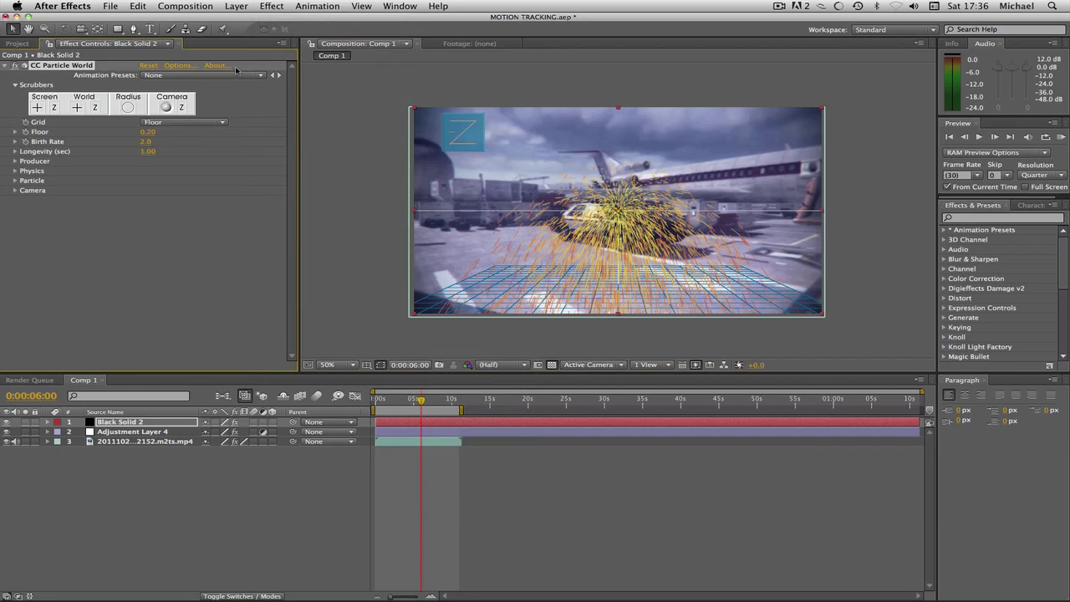
{"action": "left_click", "coordinate": [238, 76]}
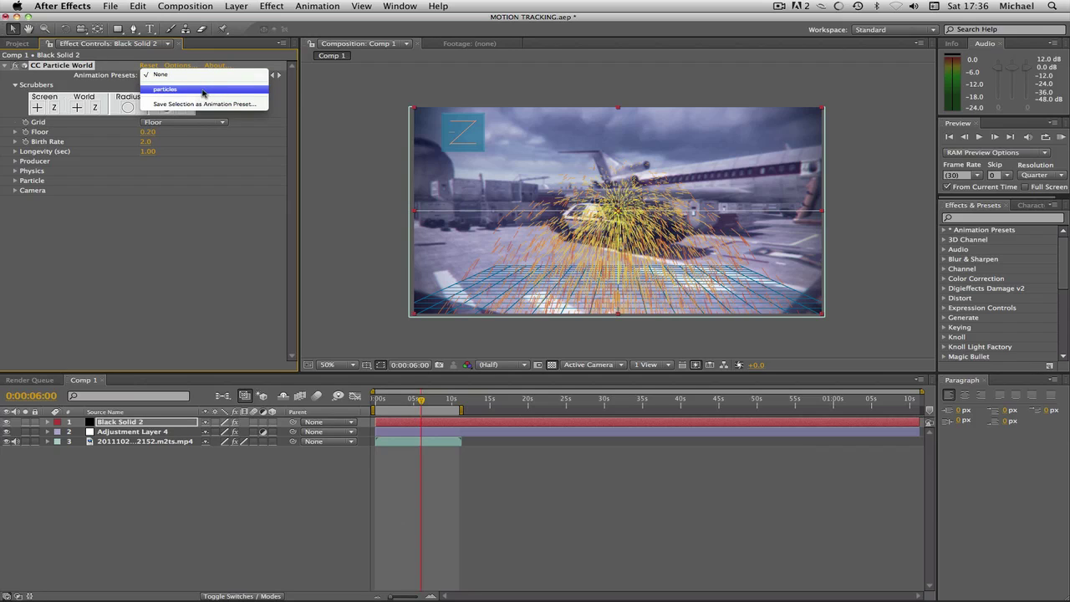
{"action": "left_click", "coordinate": [202, 89]}
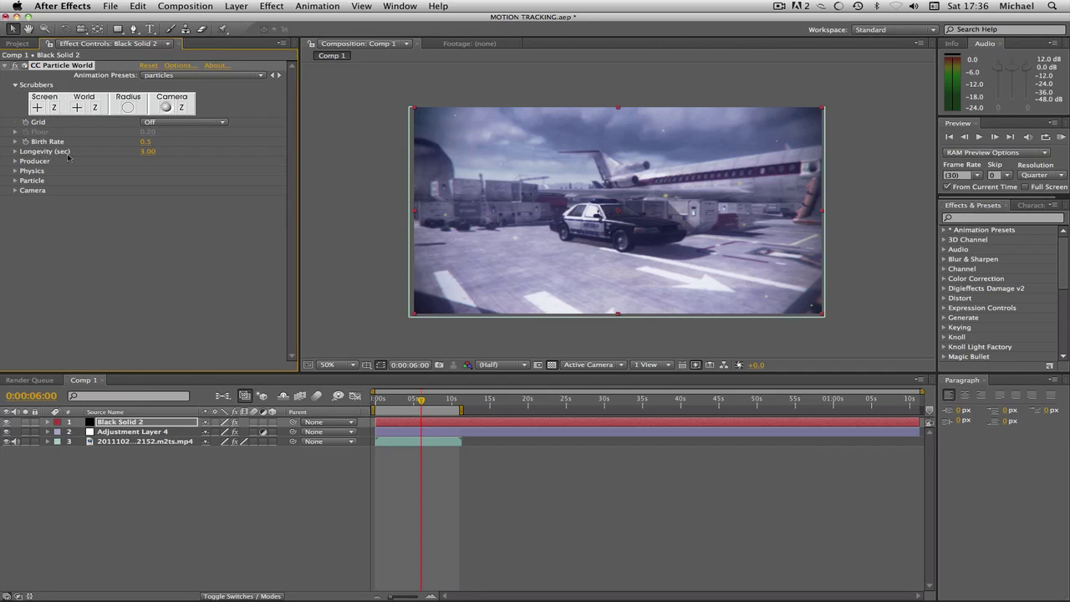
{"action": "left_click", "coordinate": [18, 161]}
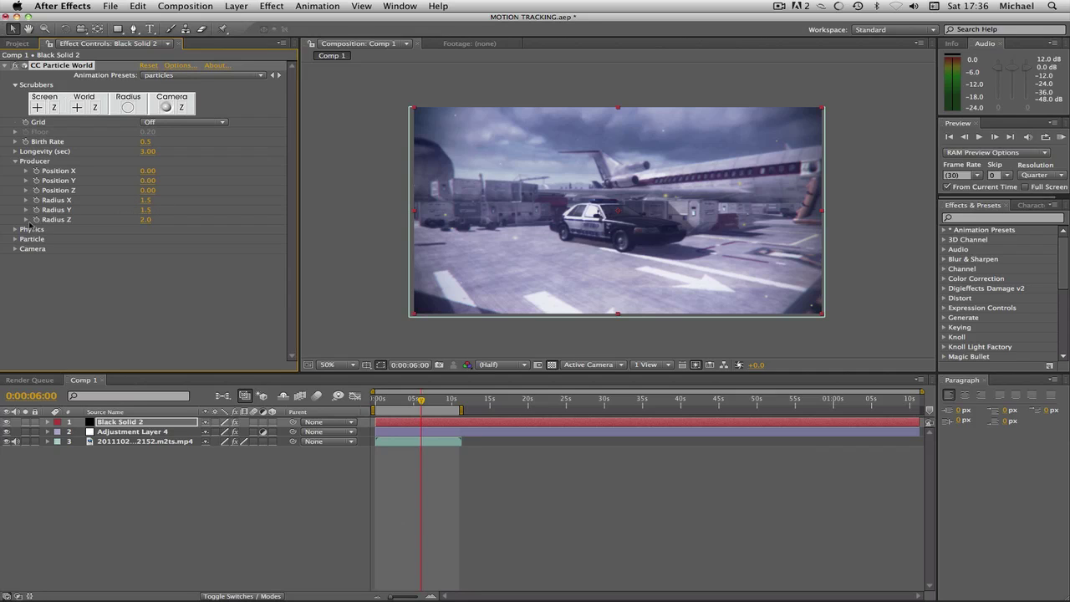
{"action": "left_click", "coordinate": [15, 161]}
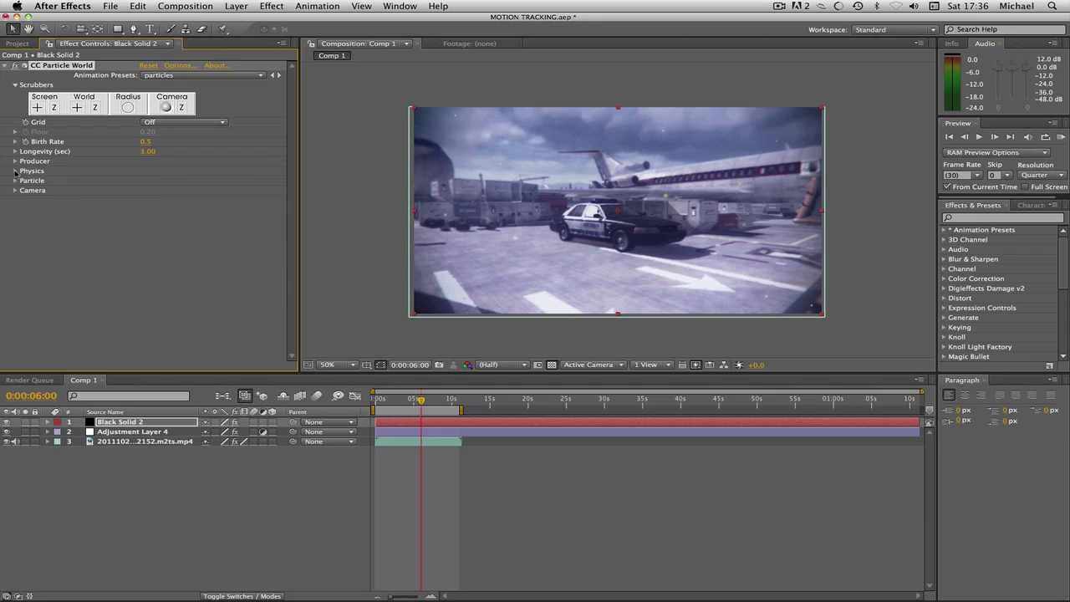
Expand Physics and keep Fractal Omni animation with Velocity 1.00 and Gravity -0.050
{"action": "left_click", "coordinate": [15, 171]}
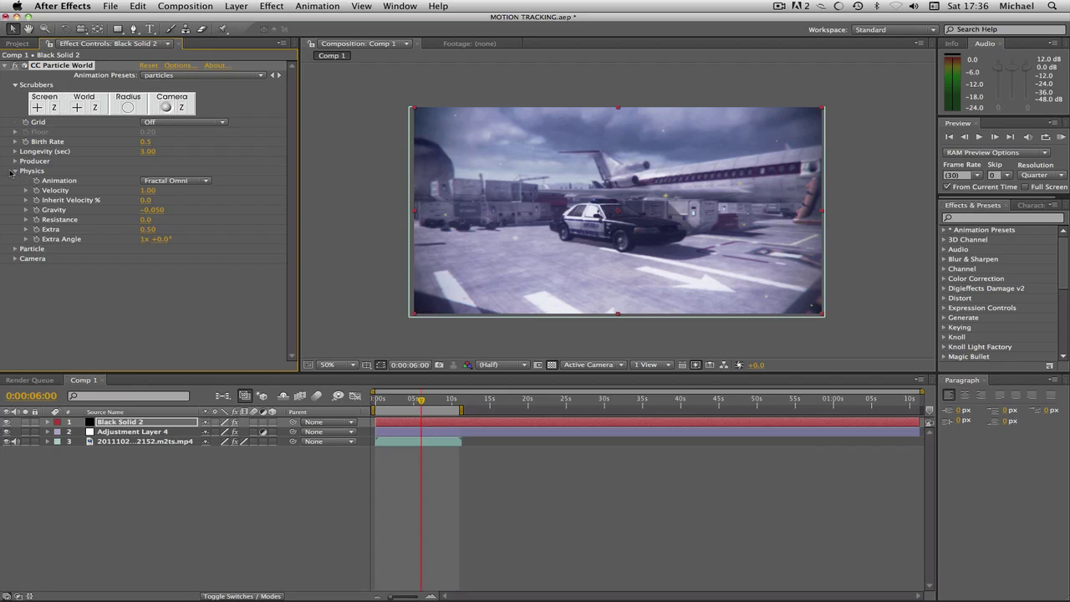
{"action": "left_click", "coordinate": [180, 181]}
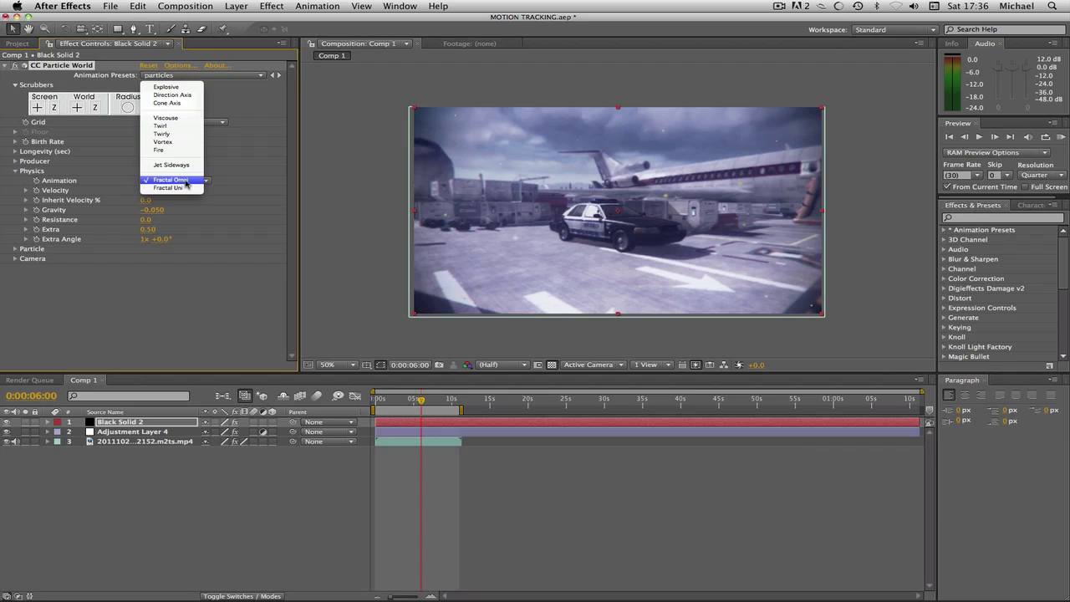
{"action": "left_click", "coordinate": [186, 180]}
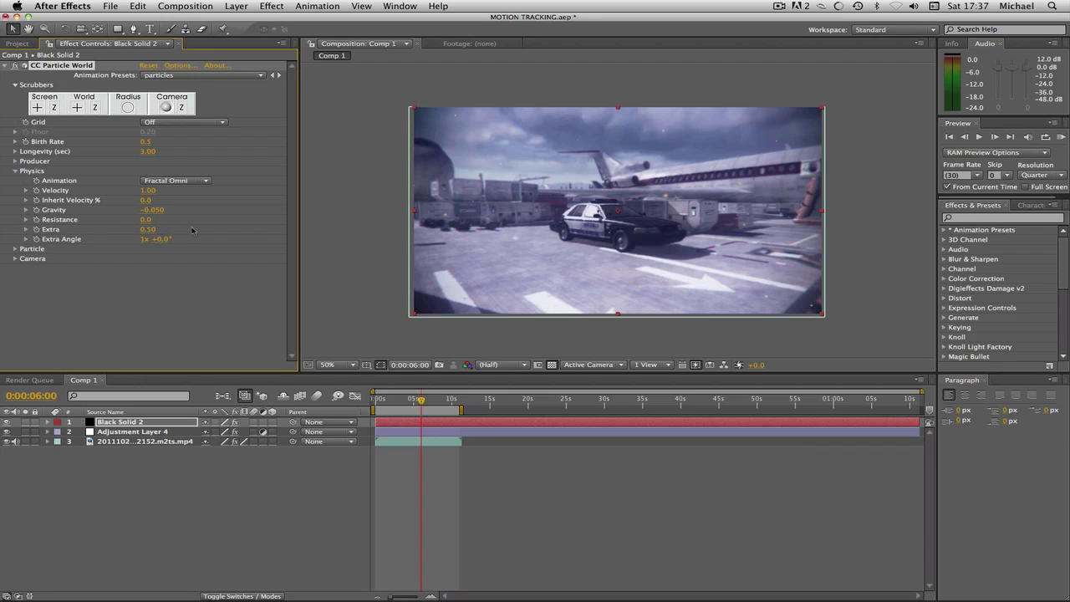
Try Shaded Sphere as the particle type, then revert to Faded Sphere
{"action": "left_click", "coordinate": [15, 170]}
{"action": "left_click", "coordinate": [15, 180]}
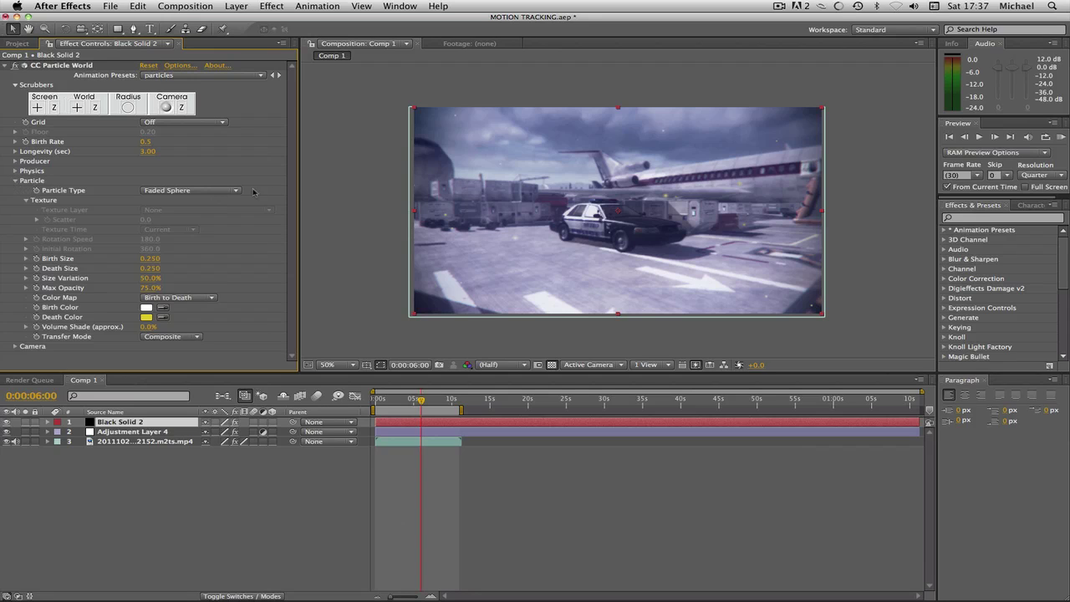
{"action": "left_click", "coordinate": [218, 192]}
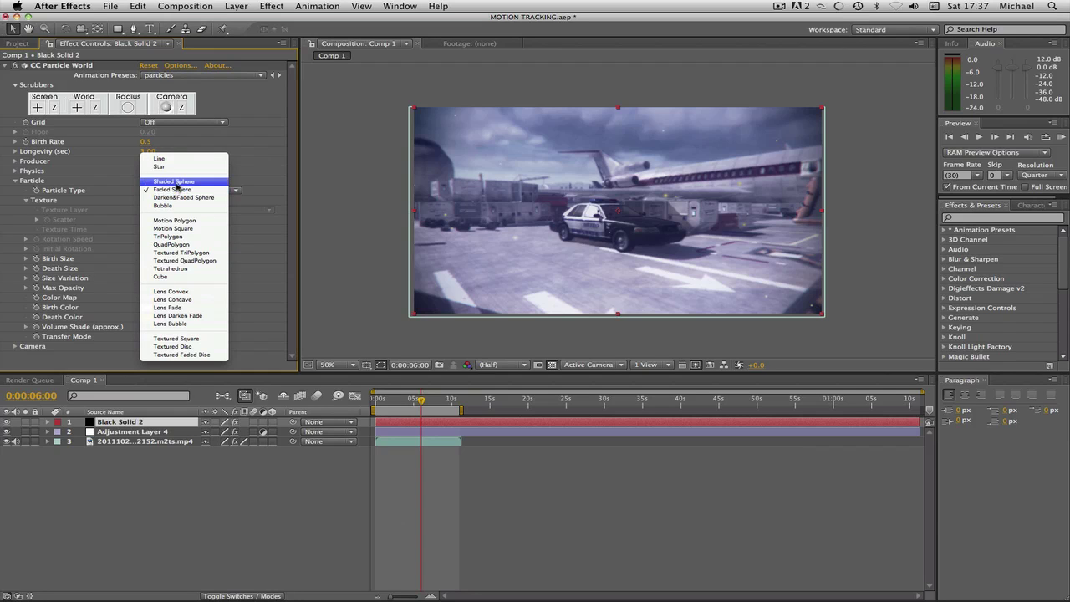
{"action": "left_click", "coordinate": [175, 182]}
{"action": "left_click", "coordinate": [172, 191]}
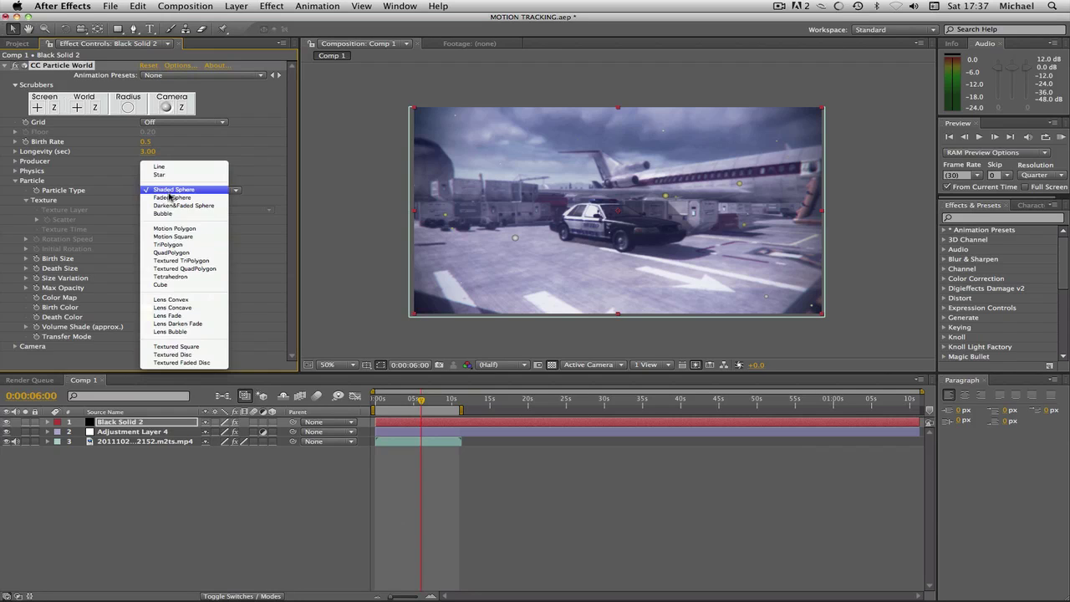
{"action": "left_click", "coordinate": [174, 202]}
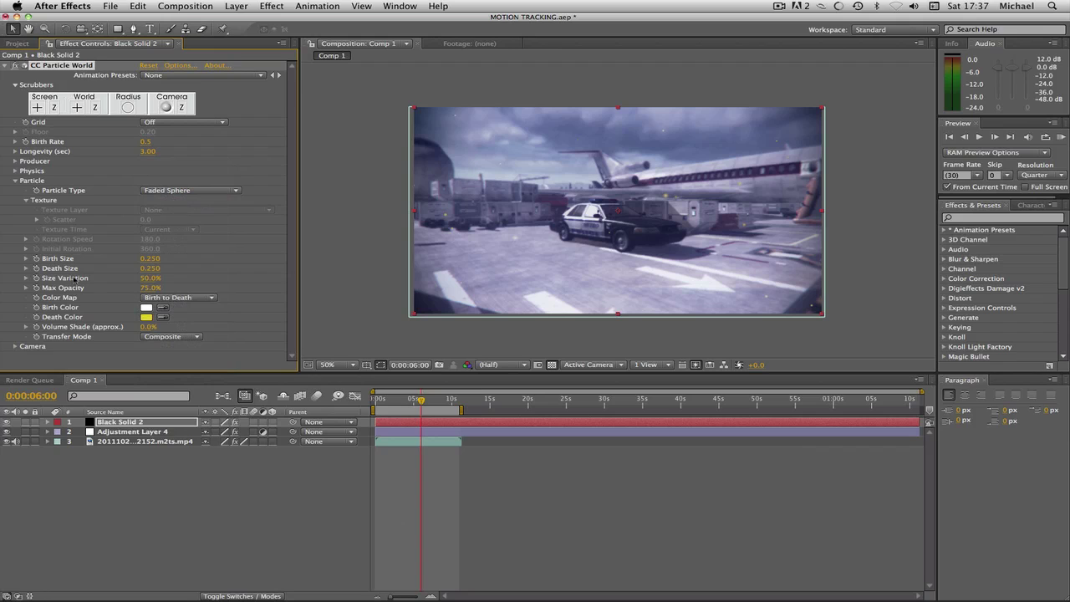
Set the particle Death Color to white (FFFFFF)
{"action": "left_click", "coordinate": [146, 318]}
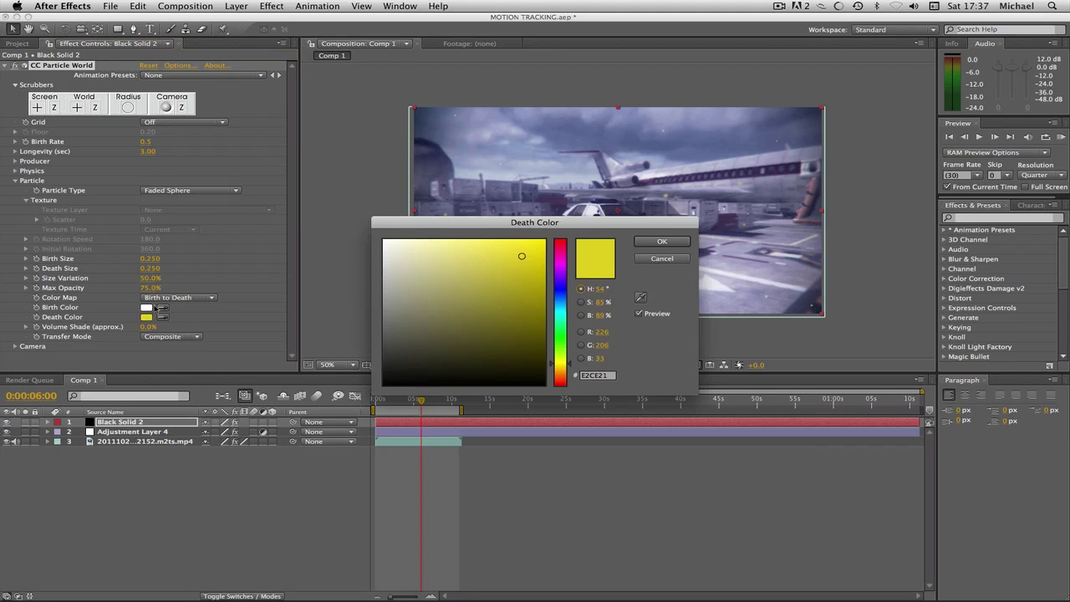
{"action": "left_click", "coordinate": [429, 281]}
{"action": "left_click", "coordinate": [384, 241]}
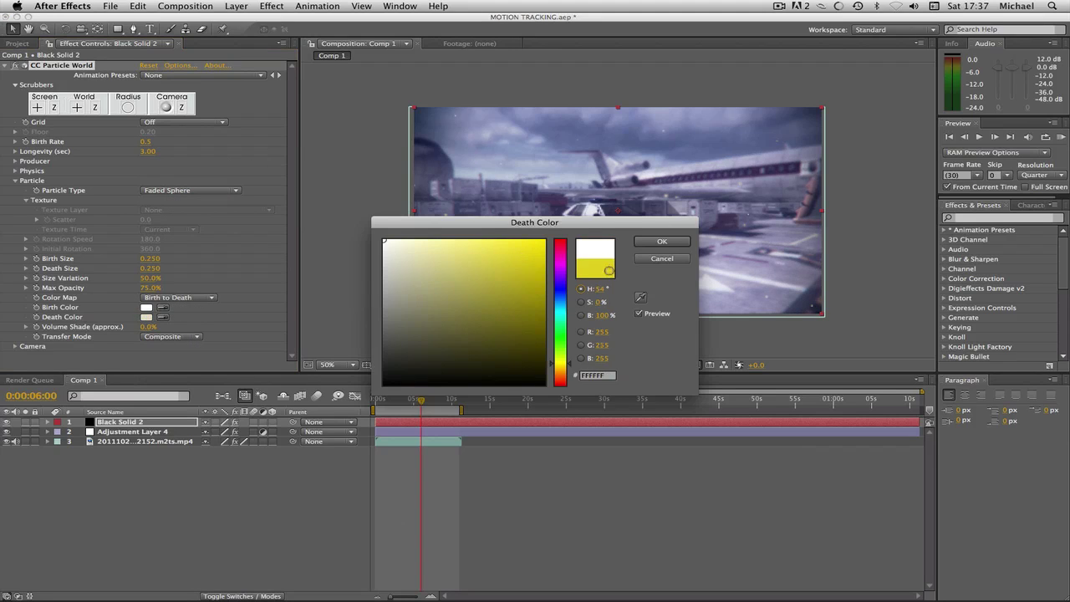
{"action": "left_click", "coordinate": [656, 242]}
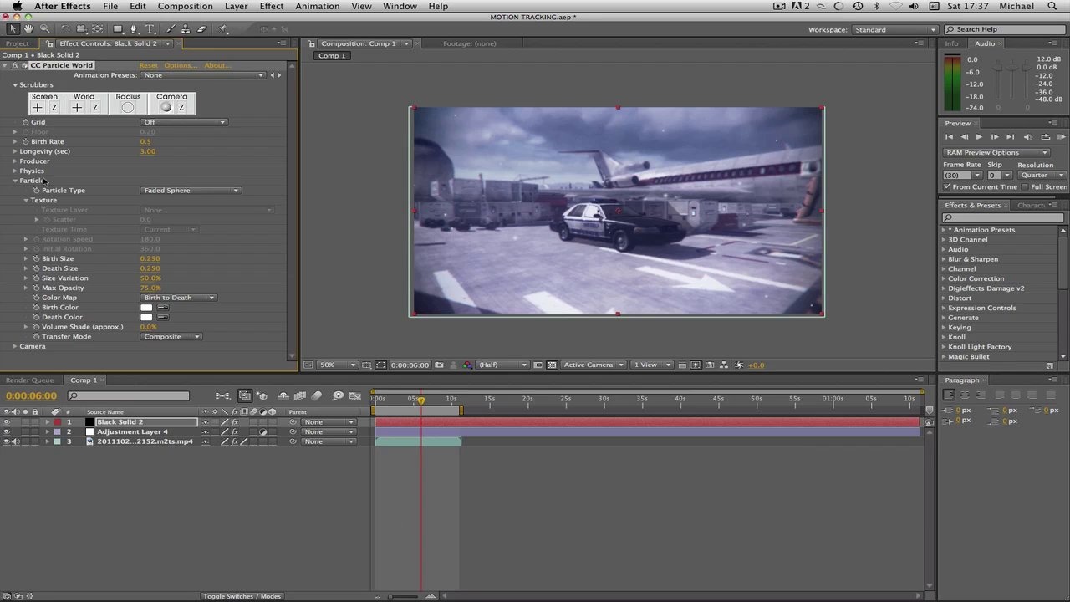
Collapse the Particle settings and parent Black Solid 2 to the gameplay clip layer
{"action": "left_click", "coordinate": [14, 182]}
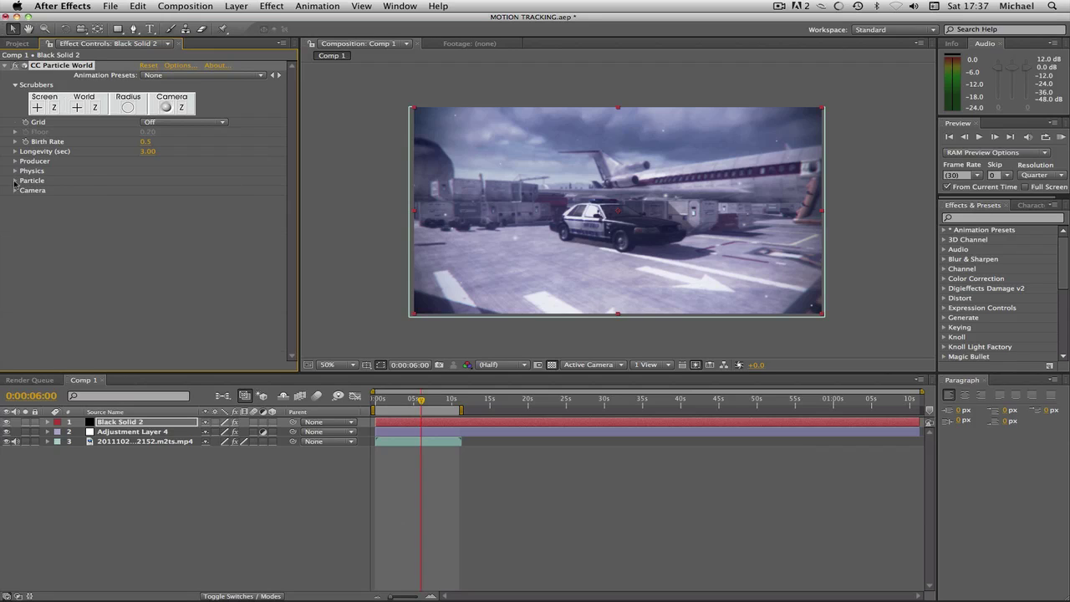
{"action": "left_click", "coordinate": [3, 66]}
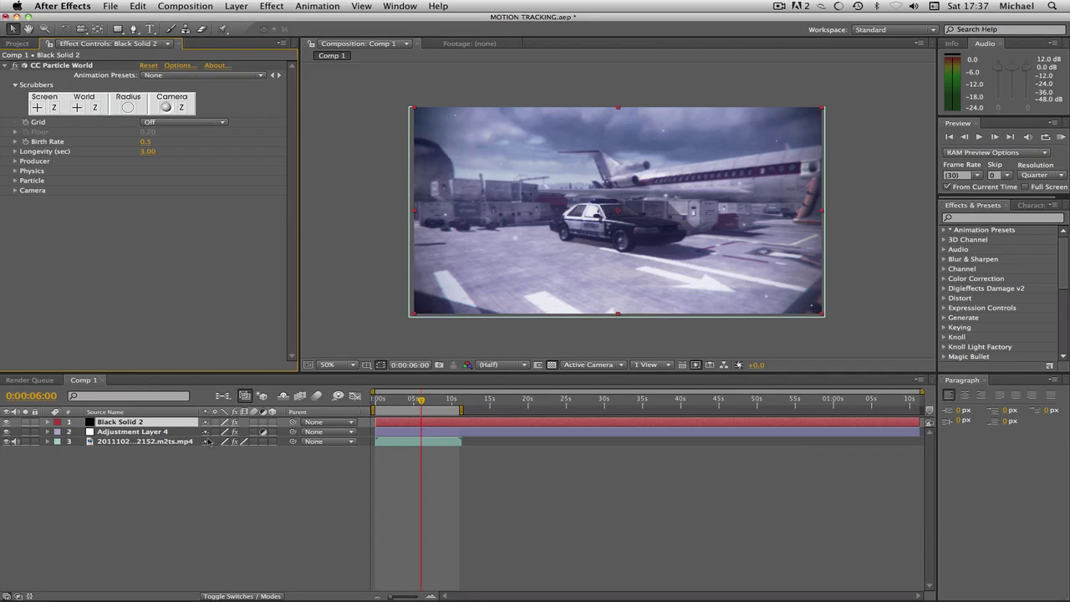
{"action": "left_click_drag", "start_coordinate": [292, 422], "coordinate": [138, 444]}
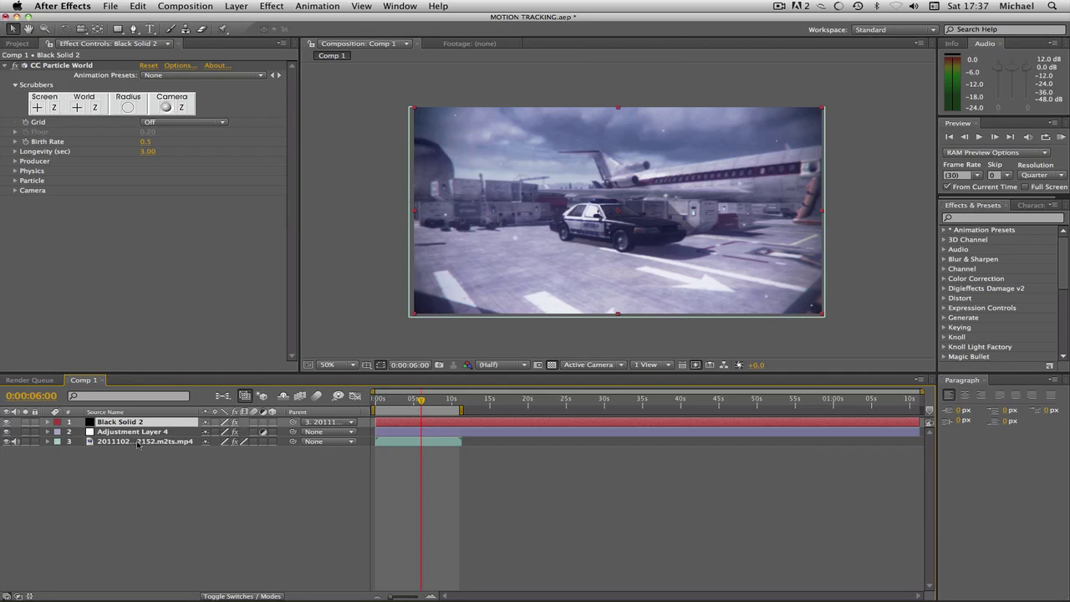
Move Adjustment Layer 4 to the top of the stack and reveal the gameplay layer's Transform properties
{"action": "left_click_drag", "start_coordinate": [402, 403], "coordinate": [412, 401]}
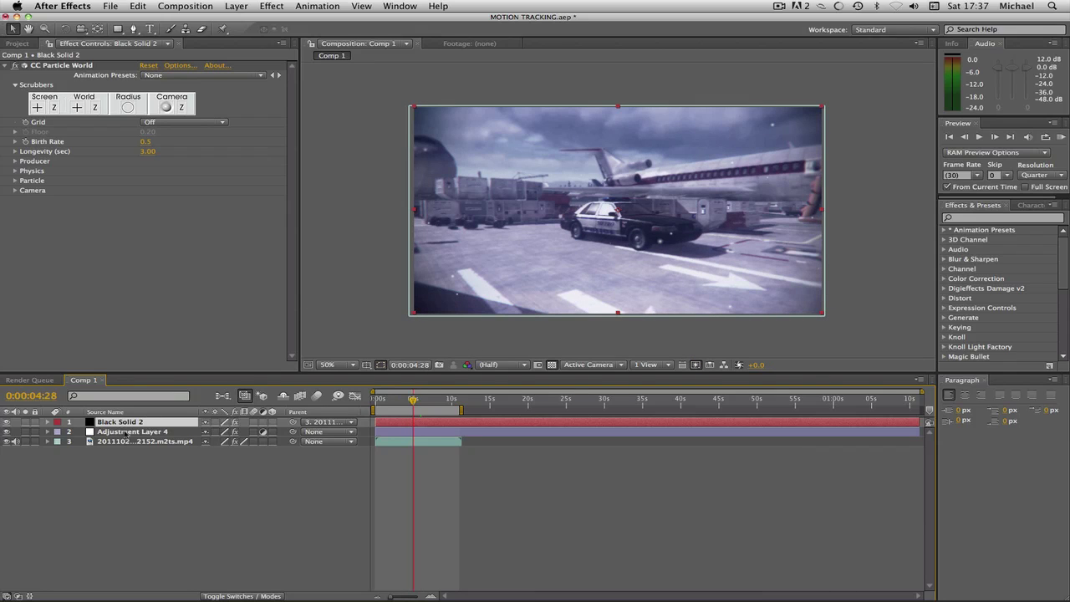
{"action": "left_click_drag", "start_coordinate": [126, 433], "coordinate": [127, 422]}
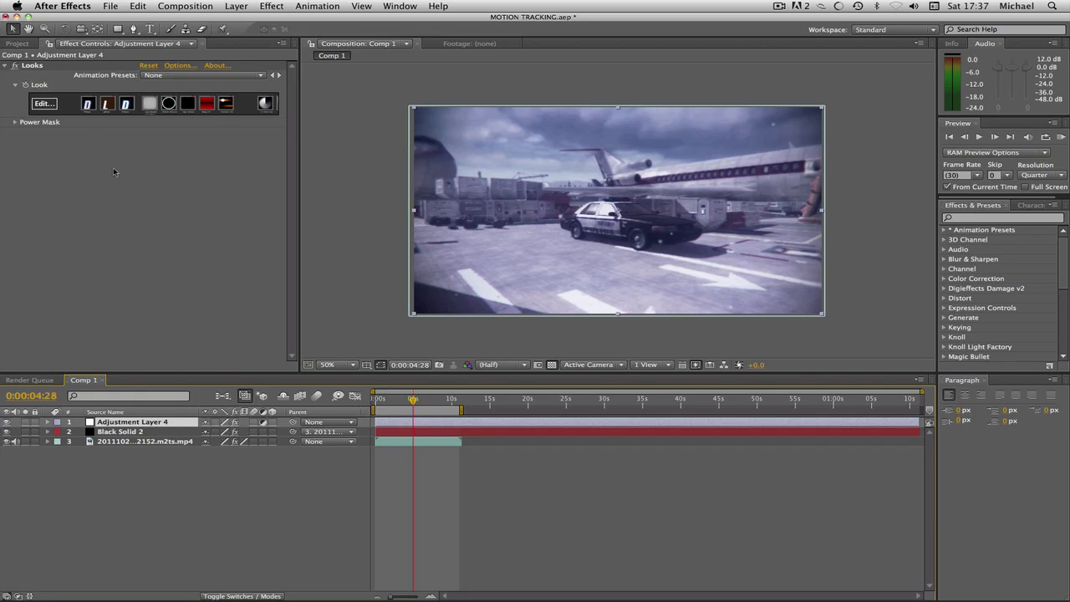
{"action": "left_click", "coordinate": [47, 442]}
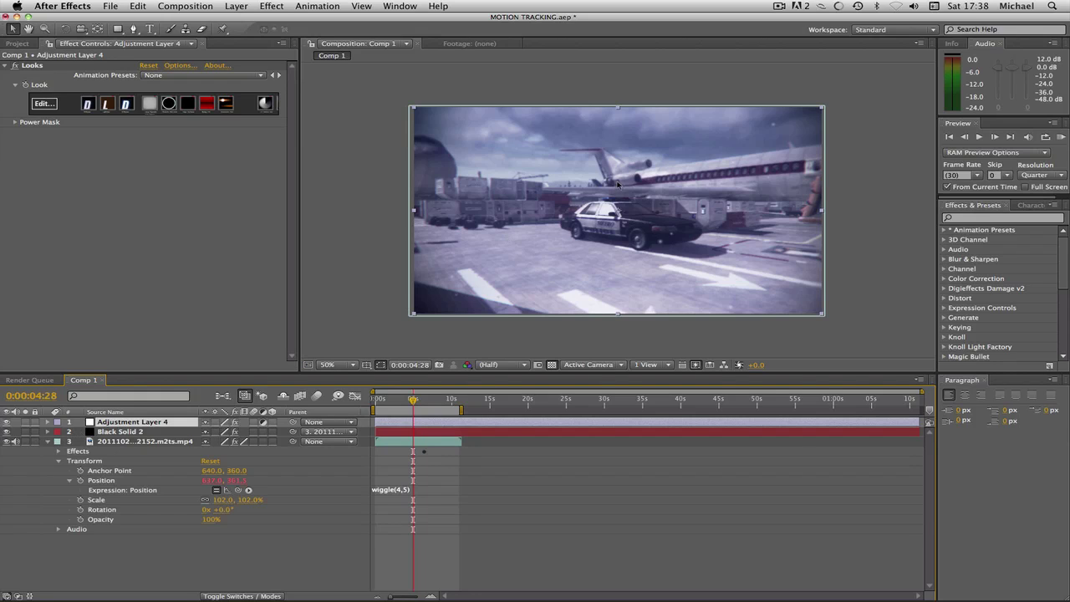
Enable Scale keyframing and add a 102% Scale keyframe on the frame before the explosion
{"action": "left_click", "coordinate": [81, 501]}
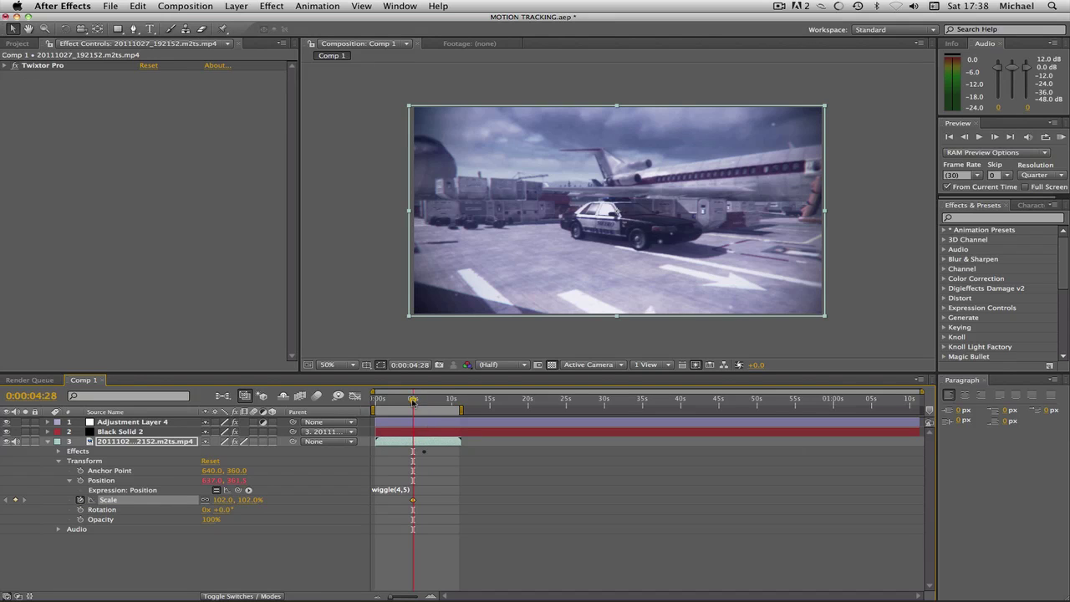
{"action": "left_click", "coordinate": [423, 400]}
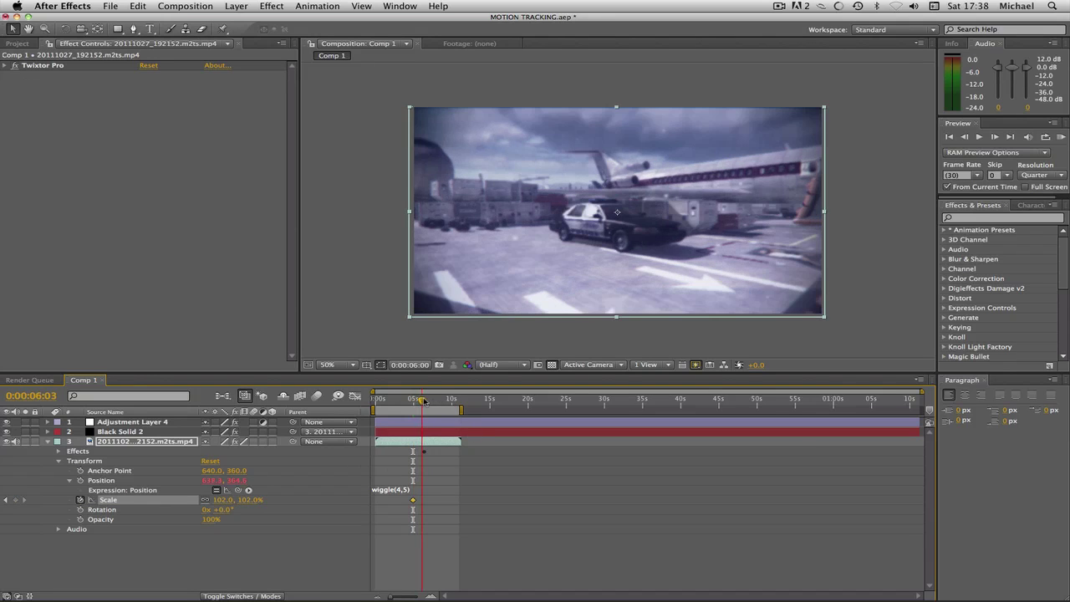
{"action": "left_click_drag", "start_coordinate": [423, 399], "coordinate": [425, 400]}
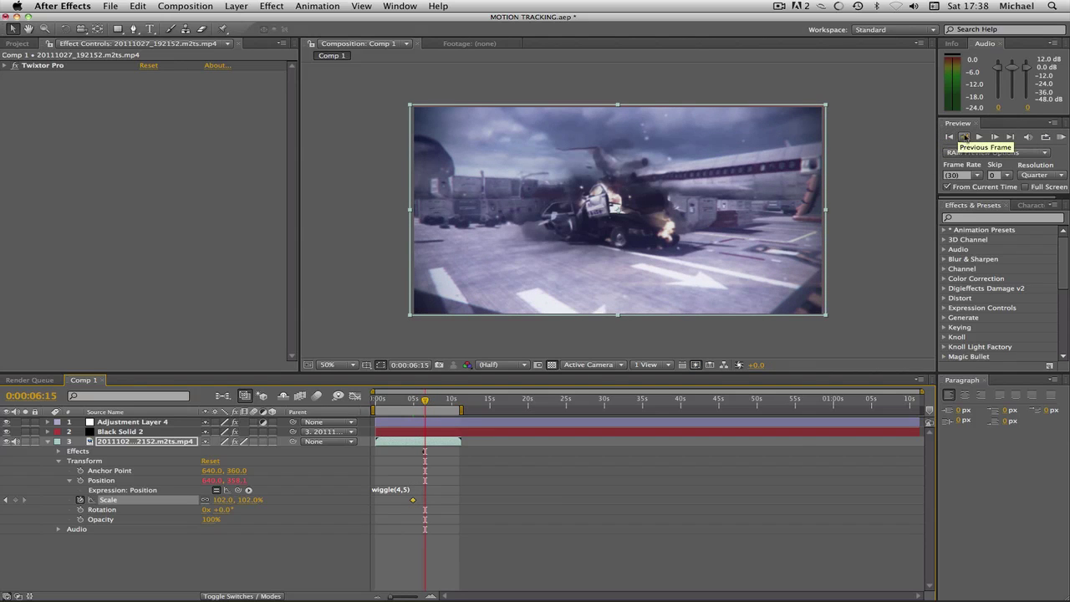
{"action": "left_click", "coordinate": [964, 136]}
{"action": "left_click", "coordinate": [964, 137]}
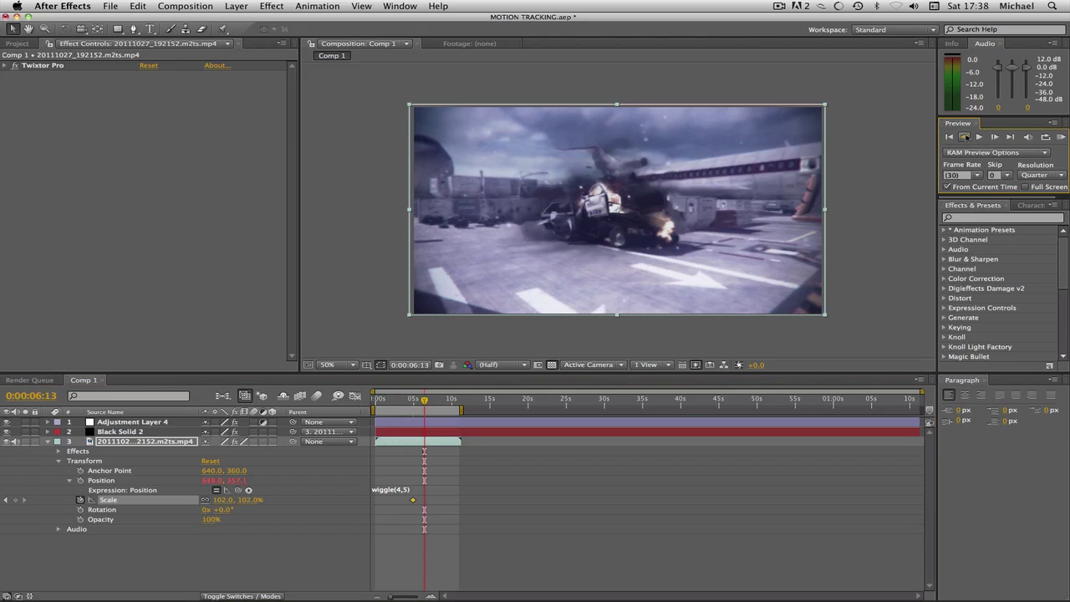
{"action": "left_click", "coordinate": [964, 136]}
{"action": "left_click", "coordinate": [965, 136]}
{"action": "left_click", "coordinate": [964, 136]}
{"action": "left_click", "coordinate": [964, 136]}
{"action": "left_click", "coordinate": [964, 136]}
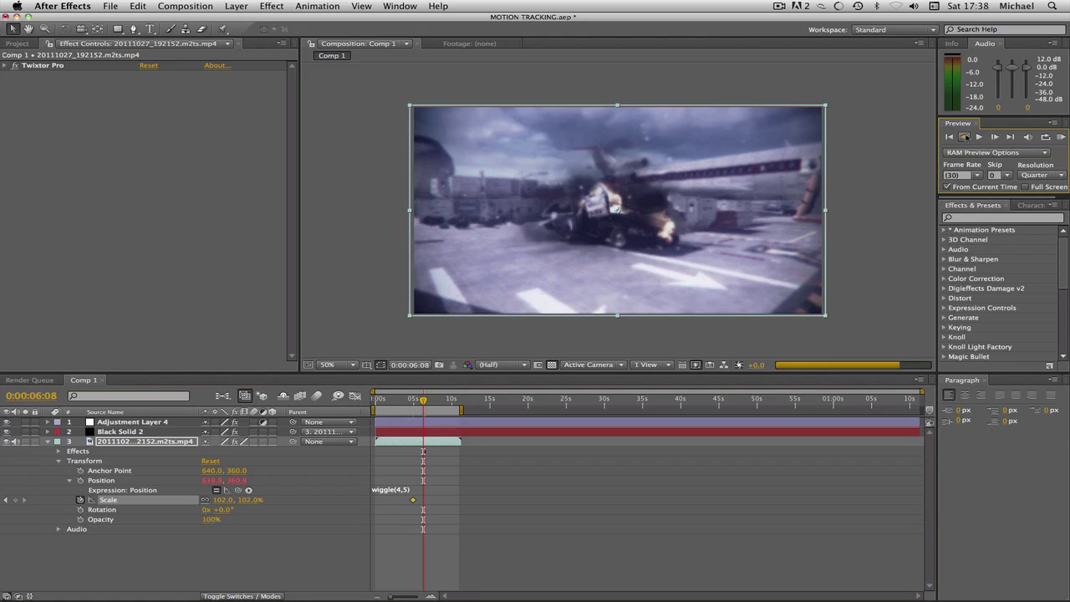
{"action": "left_click", "coordinate": [964, 136]}
{"action": "left_click", "coordinate": [964, 136]}
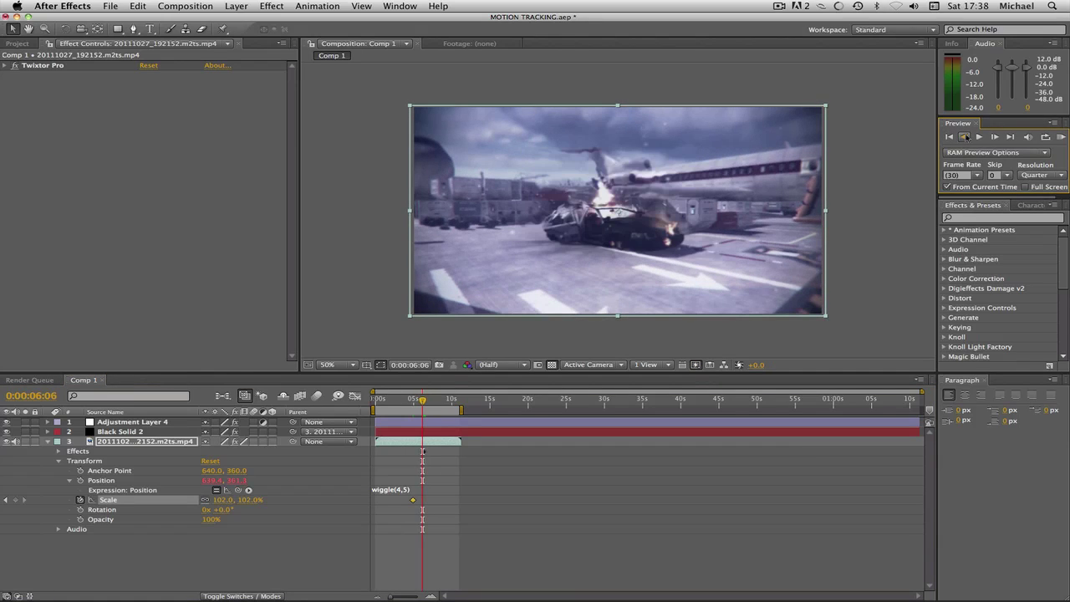
{"action": "left_click", "coordinate": [964, 137]}
{"action": "left_click", "coordinate": [965, 136]}
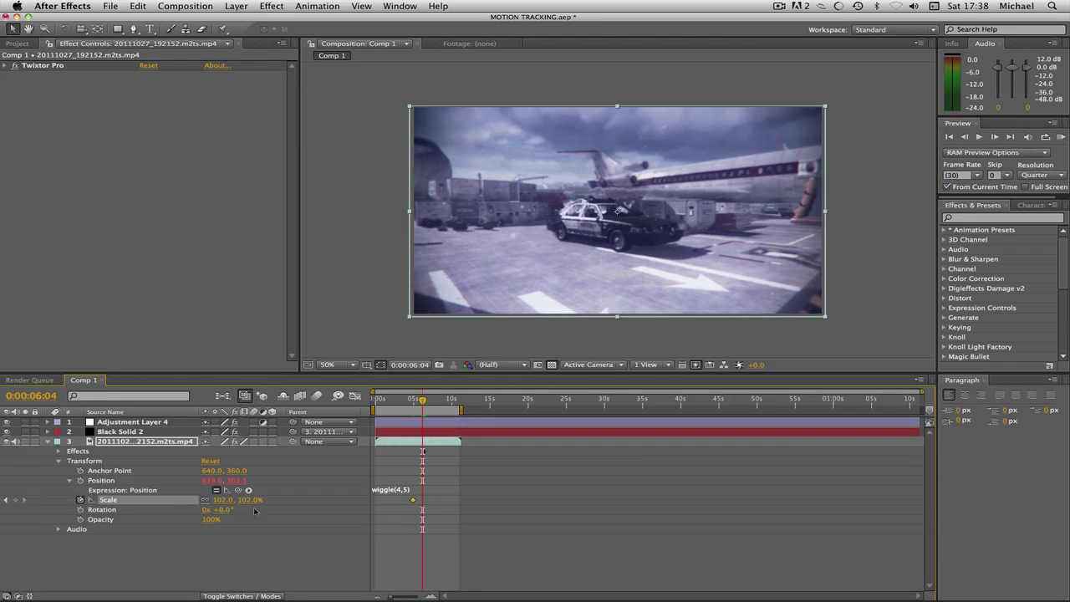
{"action": "left_click", "coordinate": [16, 500]}
At 0:00:06:06, set the gameplay layer's Scale to 110%
{"action": "left_click", "coordinate": [995, 138]}
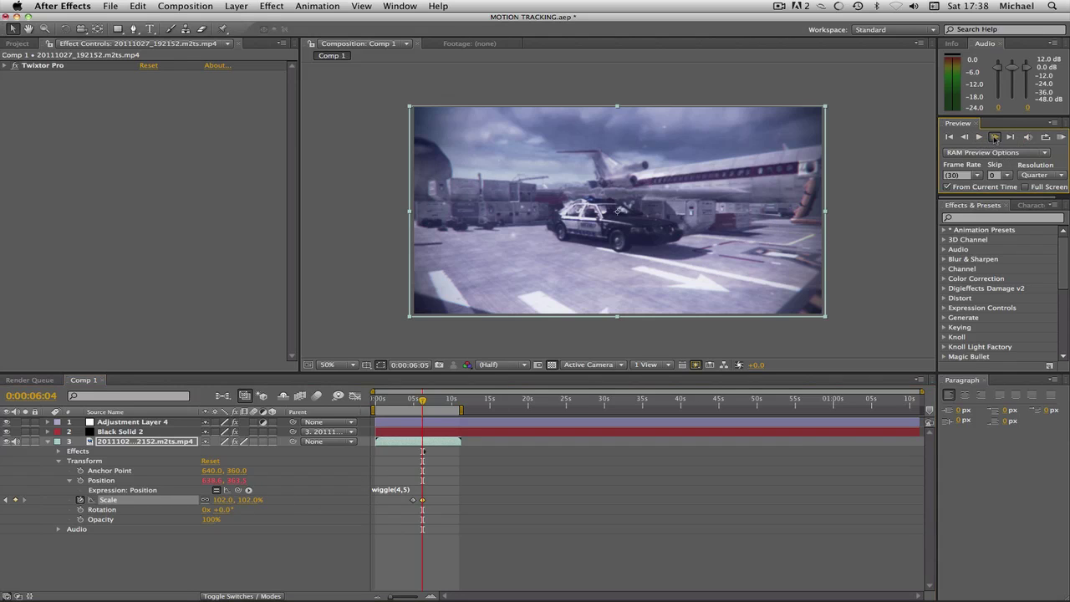
{"action": "left_click", "coordinate": [994, 137]}
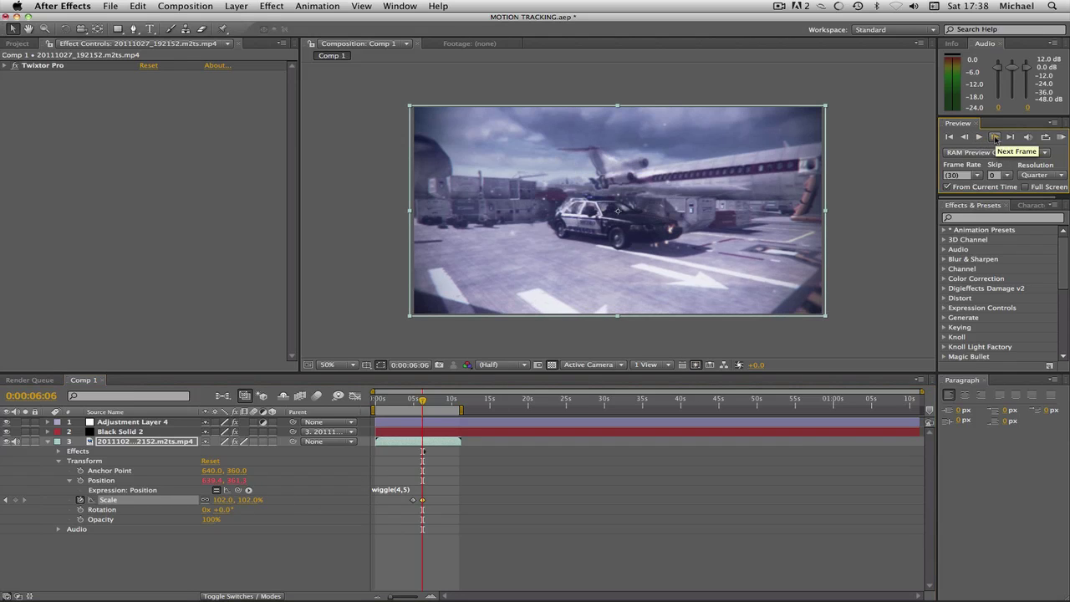
{"action": "left_click", "coordinate": [250, 500]}
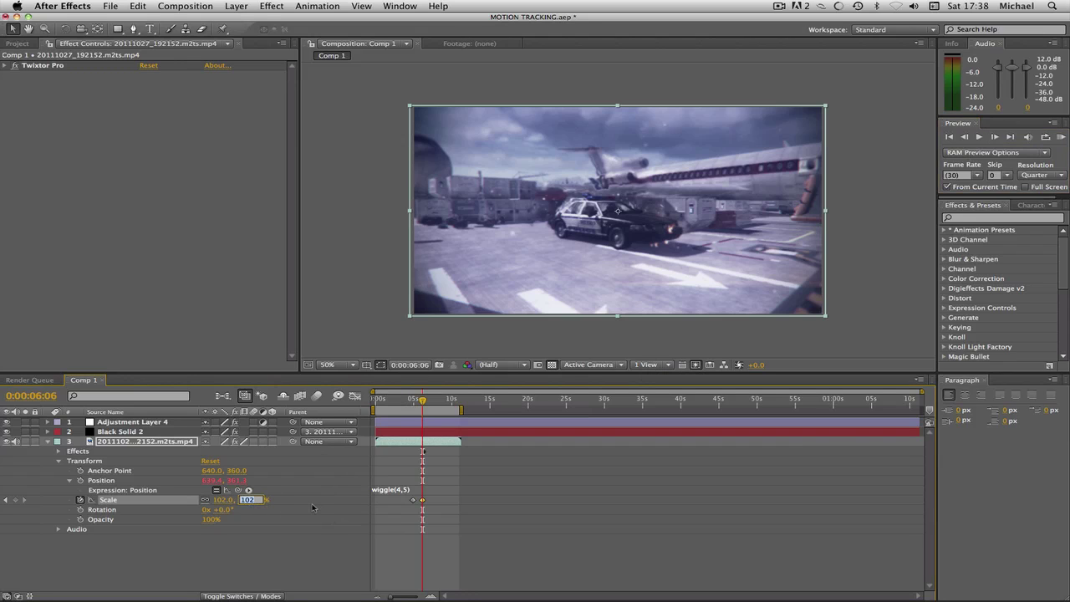
{"action": "type", "text": "110"}
{"action": "key", "text": "Return"}
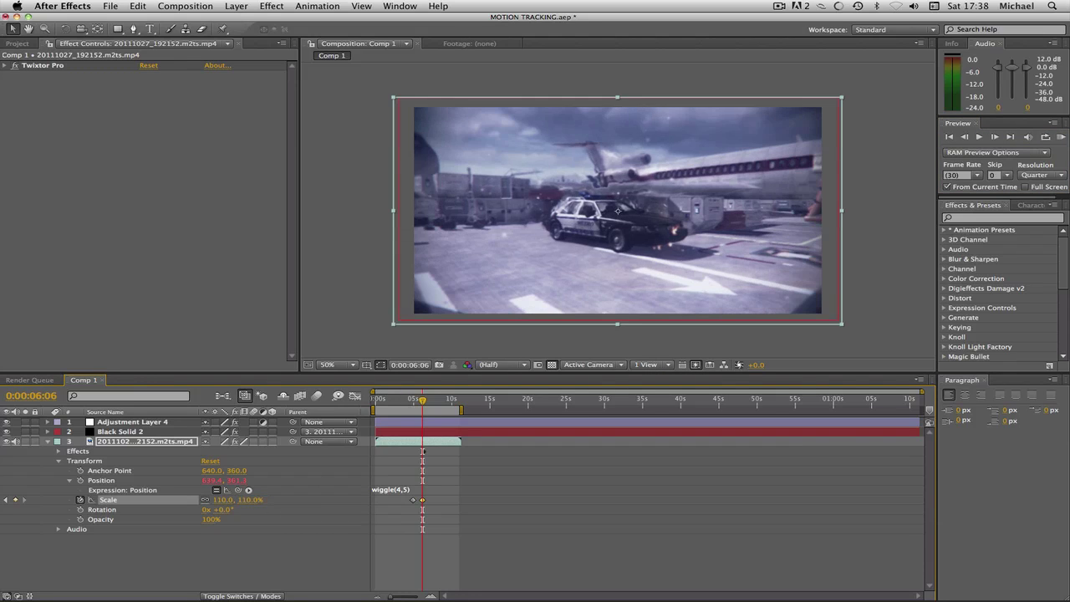
At 0:00:08:18, set Scale back to 102% to end the pulse
{"action": "left_click", "coordinate": [436, 400]}
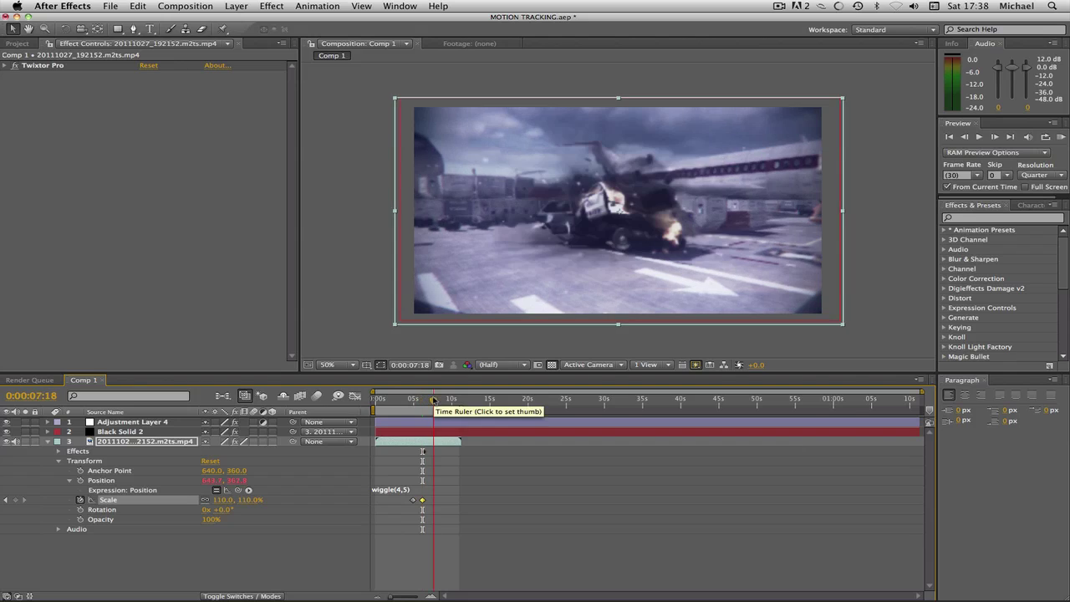
{"action": "left_click_drag", "start_coordinate": [435, 401], "coordinate": [441, 400]}
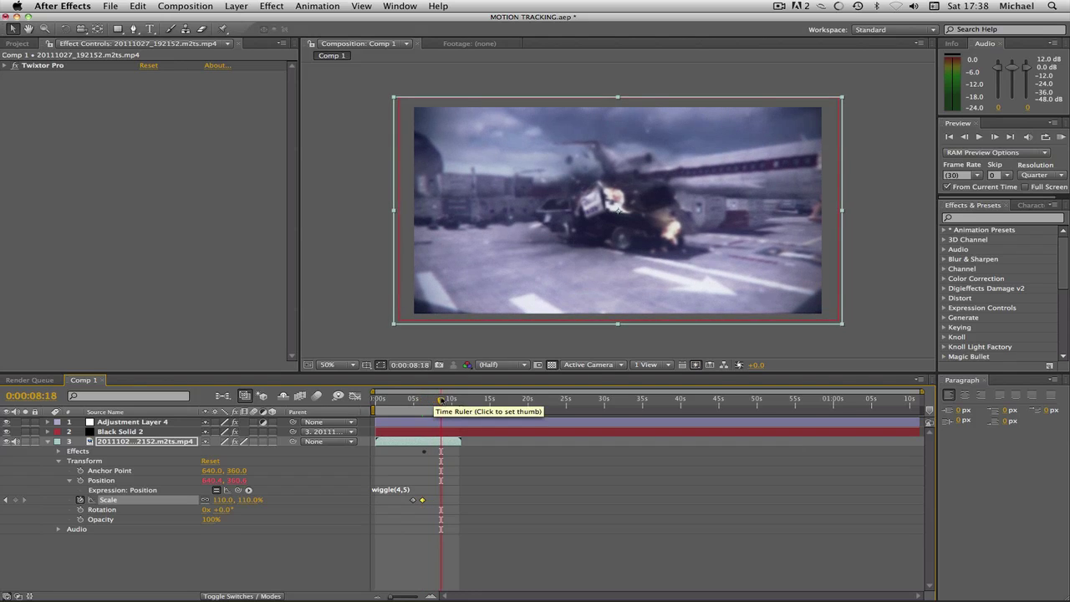
{"action": "left_click", "coordinate": [244, 502]}
{"action": "type", "text": "102"}
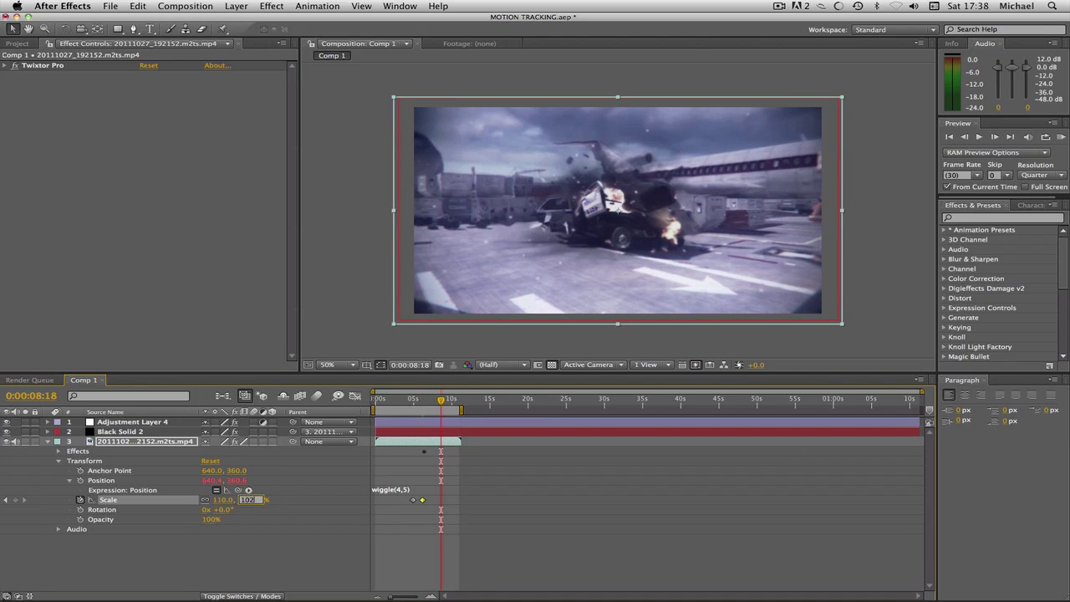
{"action": "key", "text": "Return"}
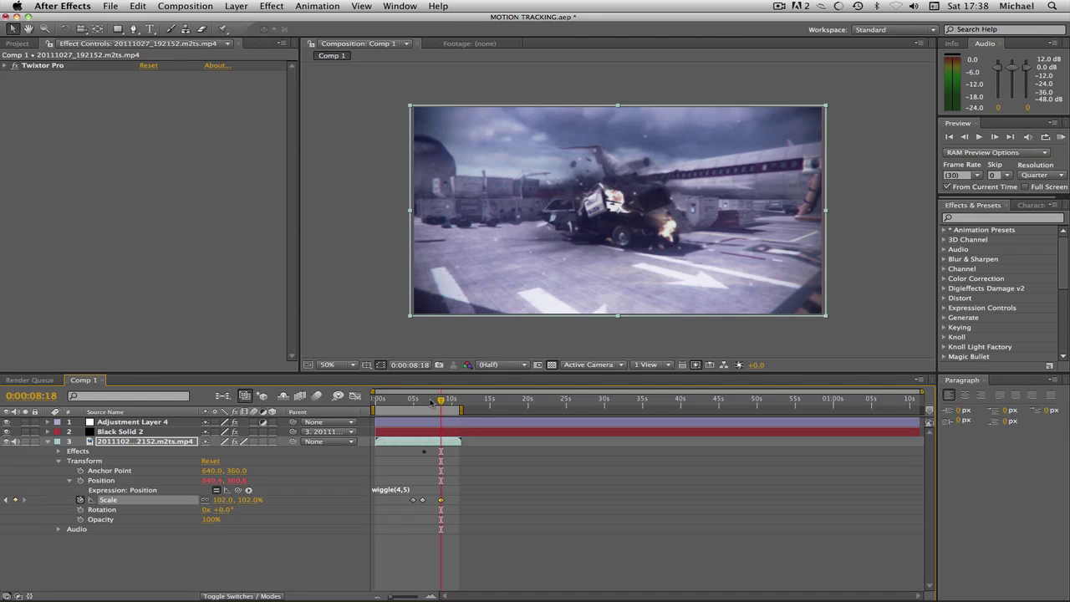
{"action": "left_click_drag", "start_coordinate": [431, 403], "coordinate": [423, 403]}
Apply Fast Blur to the gameplay layer and keyframe Blurriness 0 at 6:04
{"action": "left_click", "coordinate": [995, 218]}
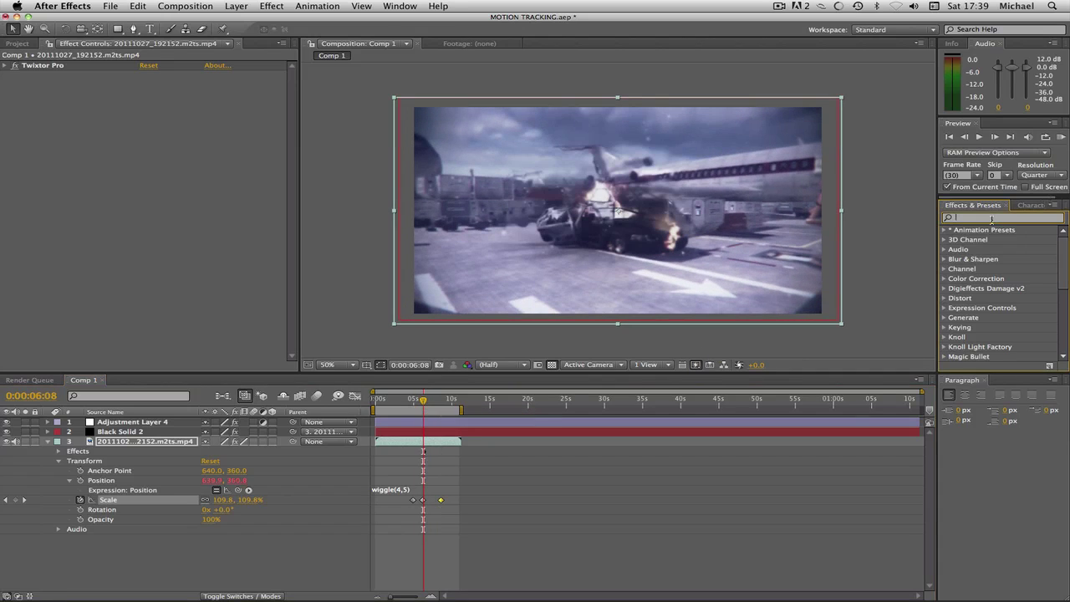
{"action": "type", "text": "fast blur"}
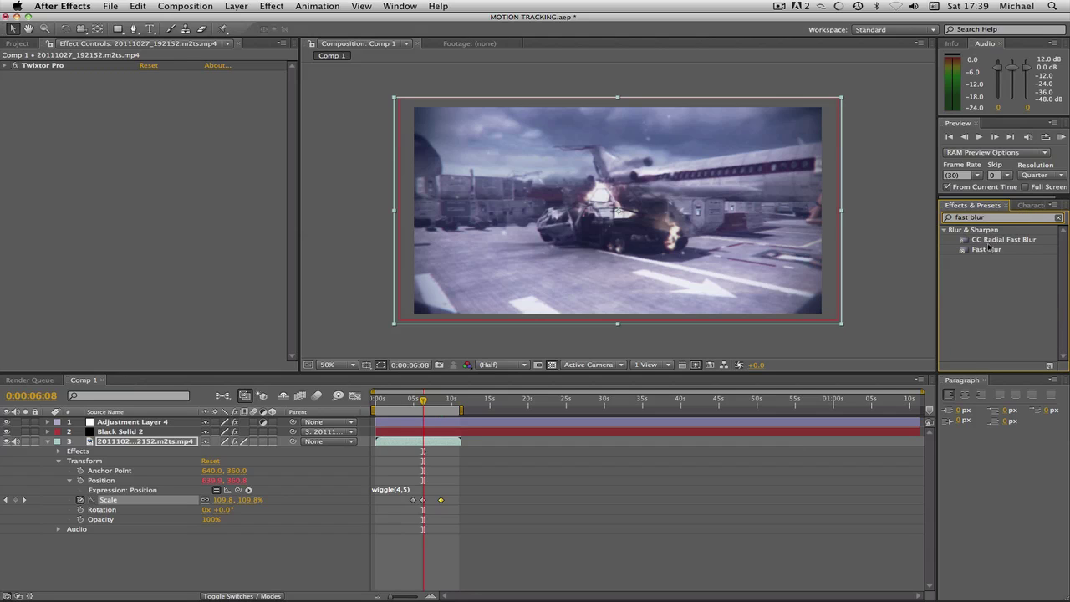
{"action": "left_click_drag", "start_coordinate": [988, 250], "coordinate": [122, 443]}
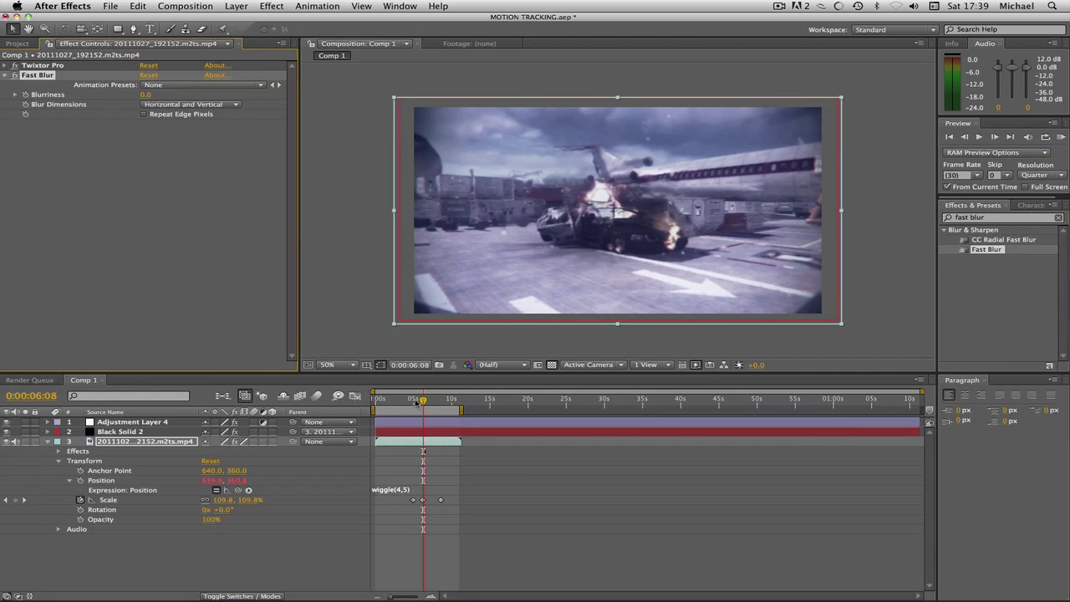
{"action": "left_click_drag", "start_coordinate": [418, 402], "coordinate": [422, 403]}
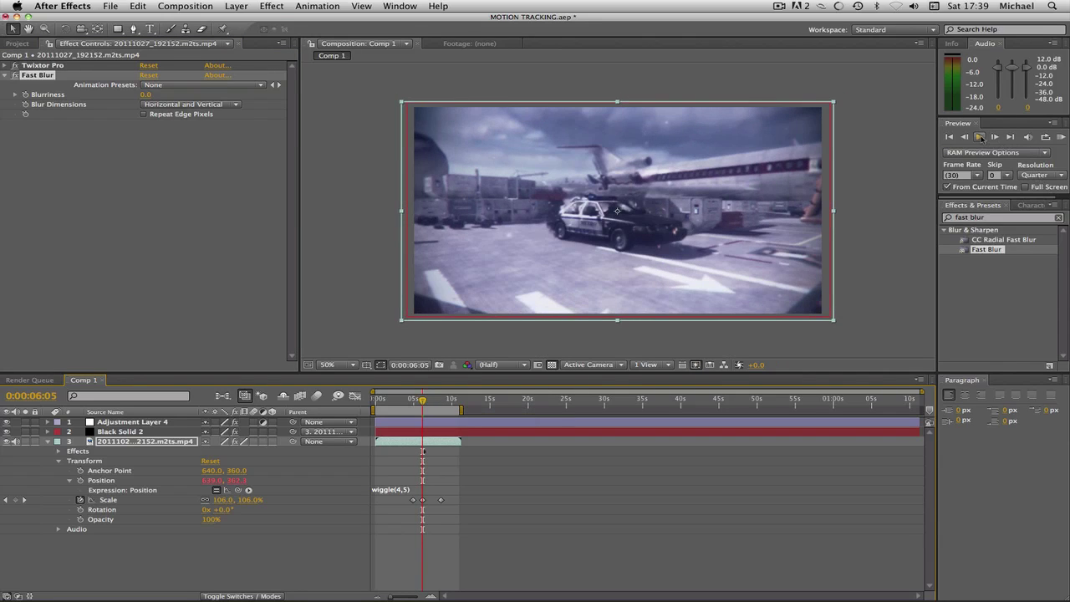
{"action": "left_click", "coordinate": [964, 137]}
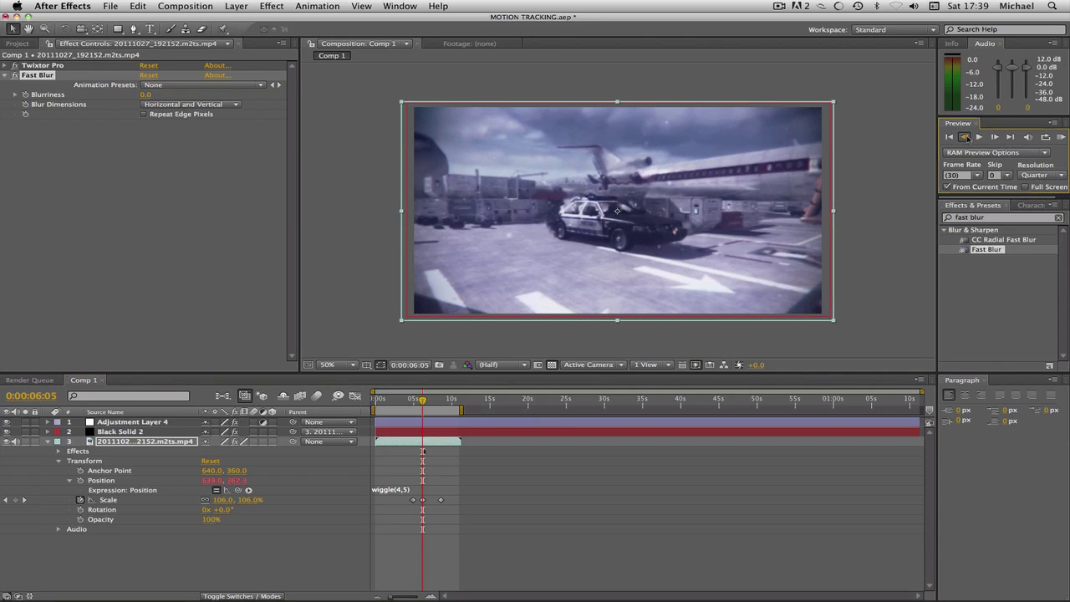
{"action": "left_click", "coordinate": [142, 98]}
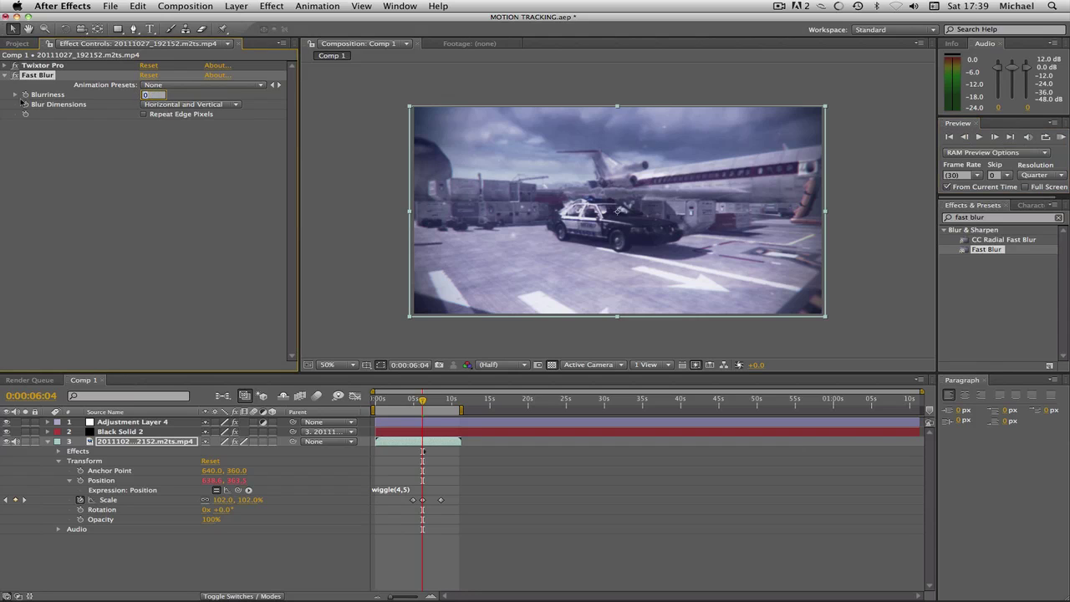
Set a Blurriness keyframe of 4 at the pulse peak, 0:00:06:06
{"action": "left_click", "coordinate": [994, 136]}
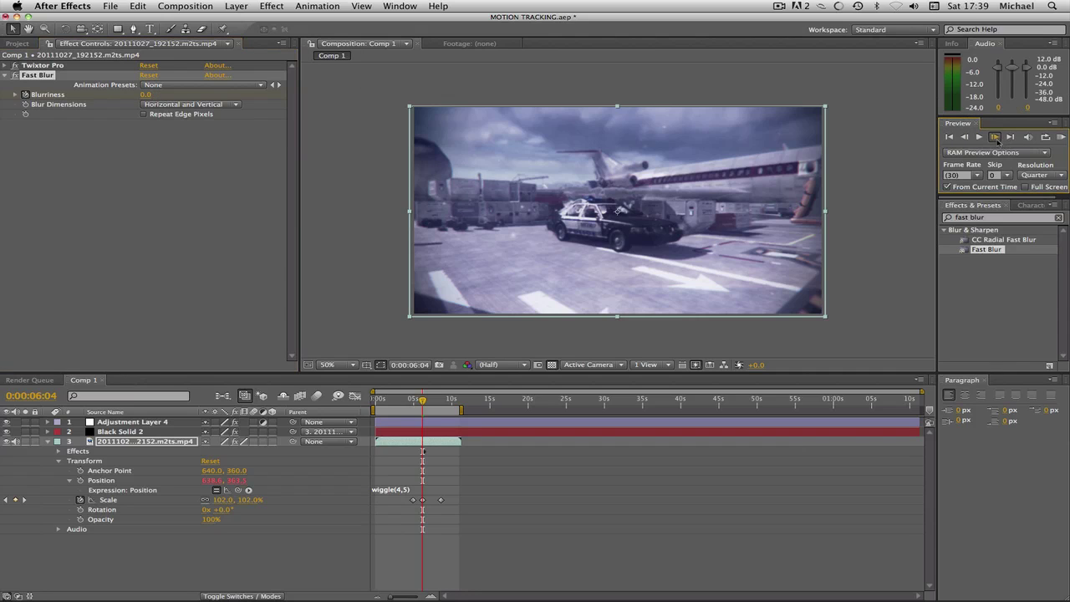
{"action": "left_click", "coordinate": [994, 136]}
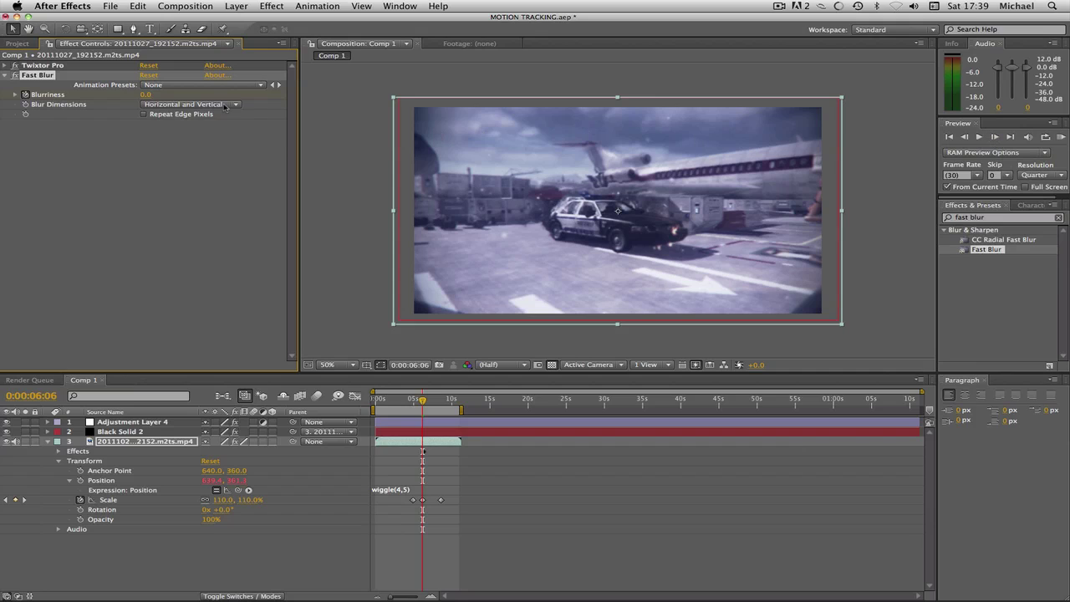
{"action": "left_click", "coordinate": [146, 95]}
{"action": "key", "text": "Return"}
Keyframe Blurriness back to 0 at 0:00:08:18 and scrub through the pulse to check it
{"action": "left_click", "coordinate": [443, 400]}
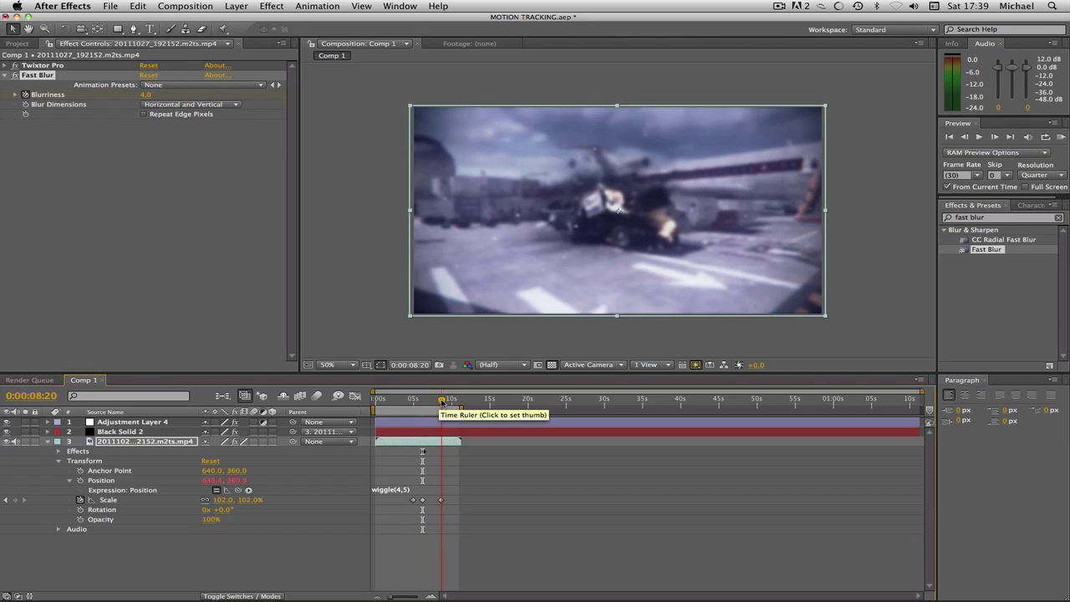
{"action": "left_click", "coordinate": [441, 401]}
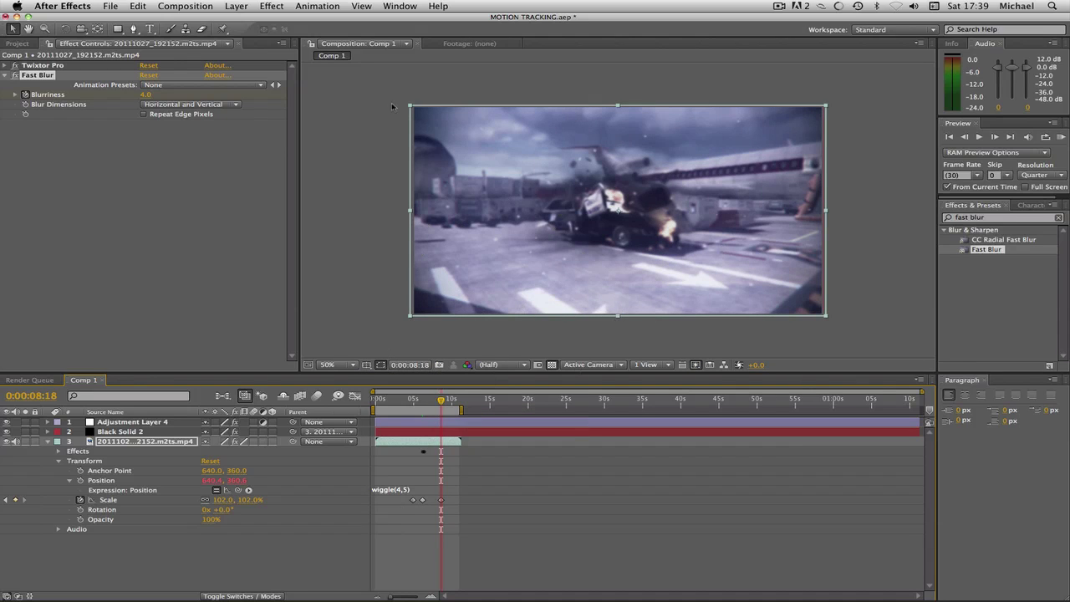
{"action": "left_click", "coordinate": [146, 94]}
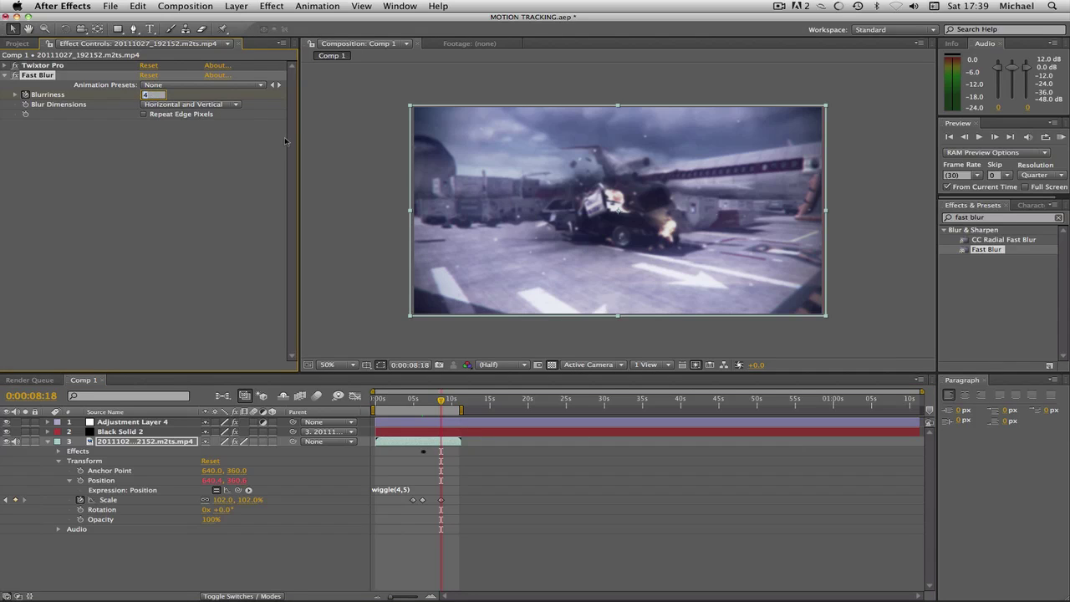
{"action": "key", "text": "Return"}
{"action": "left_click", "coordinate": [415, 401]}
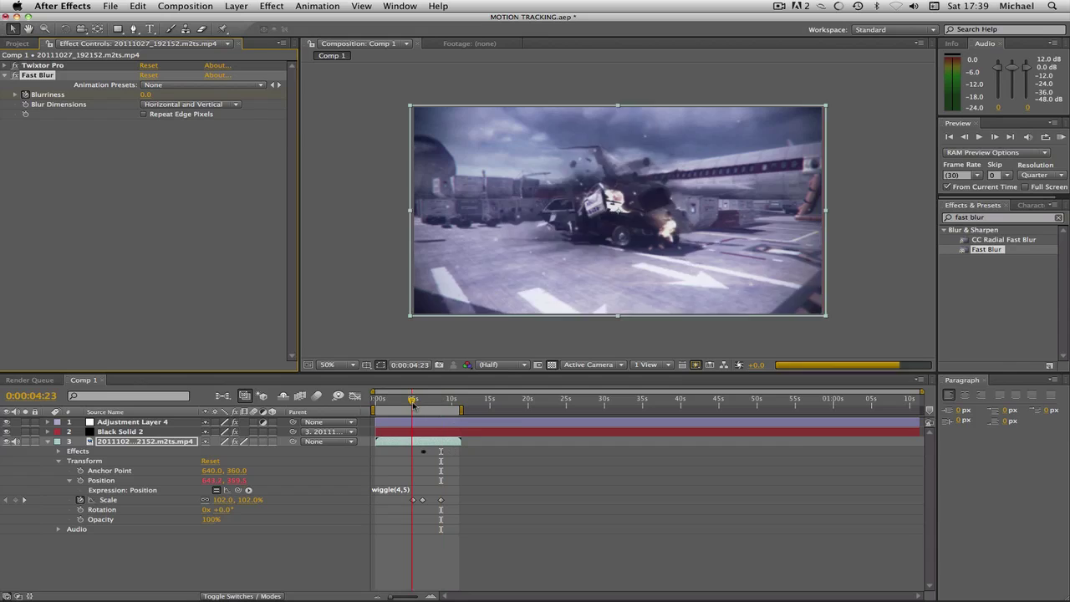
{"action": "left_click_drag", "start_coordinate": [414, 401], "coordinate": [442, 401]}
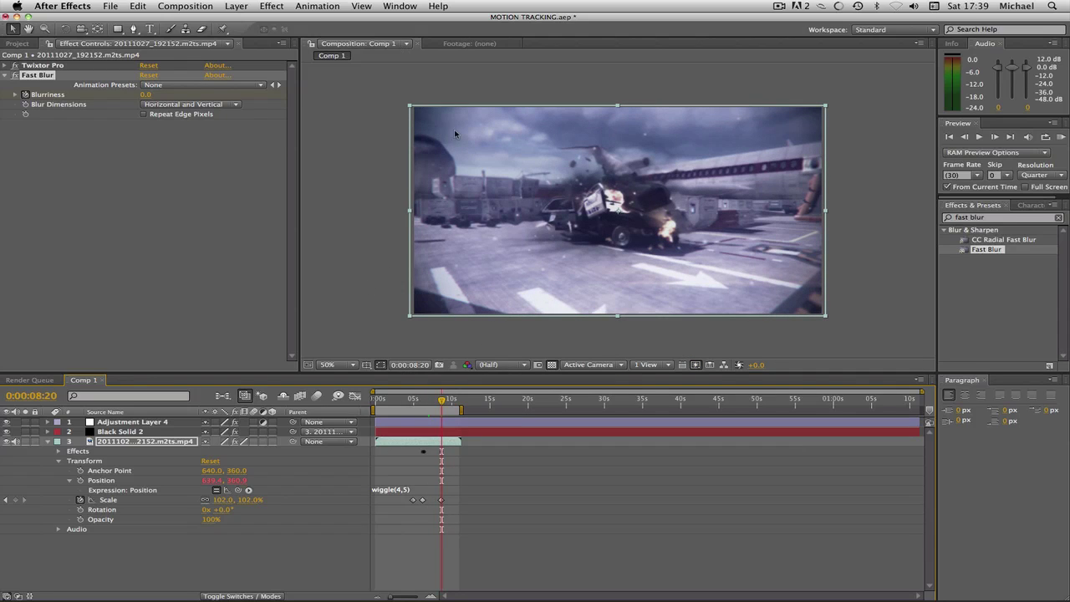
{"action": "left_click", "coordinate": [407, 398]}
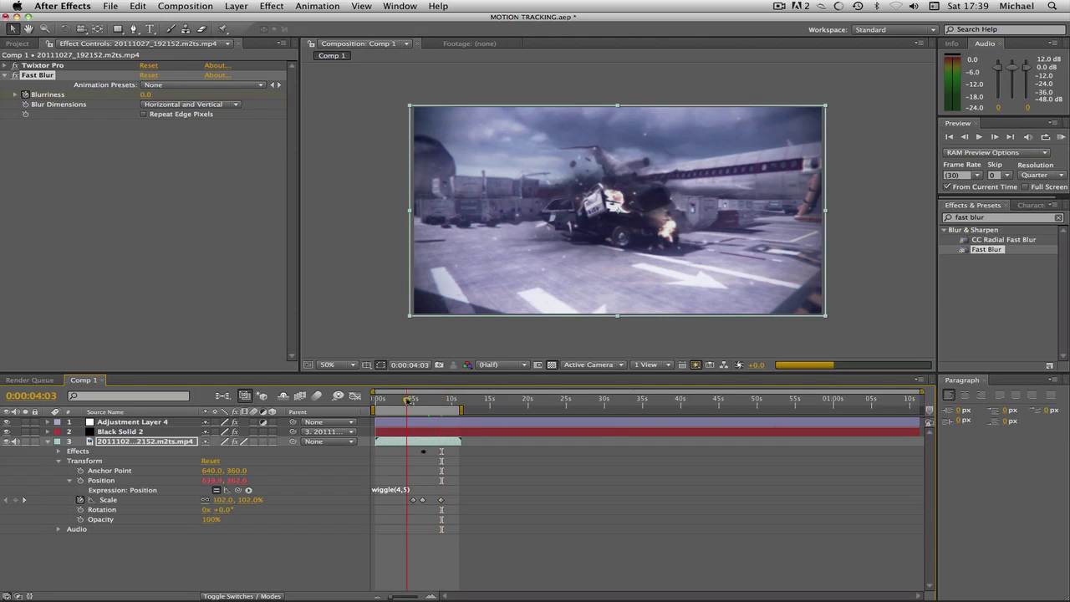
{"action": "left_click_drag", "start_coordinate": [409, 404], "coordinate": [394, 400]}
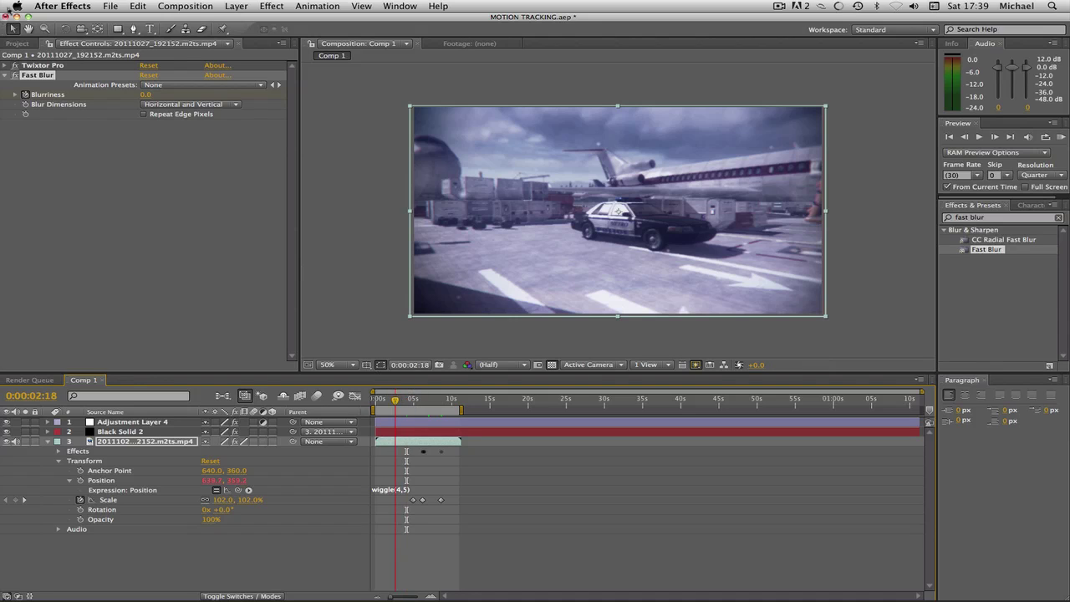
{"action": "left_click", "coordinate": [4, 75]}
{"action": "left_click", "coordinate": [783, 6]}
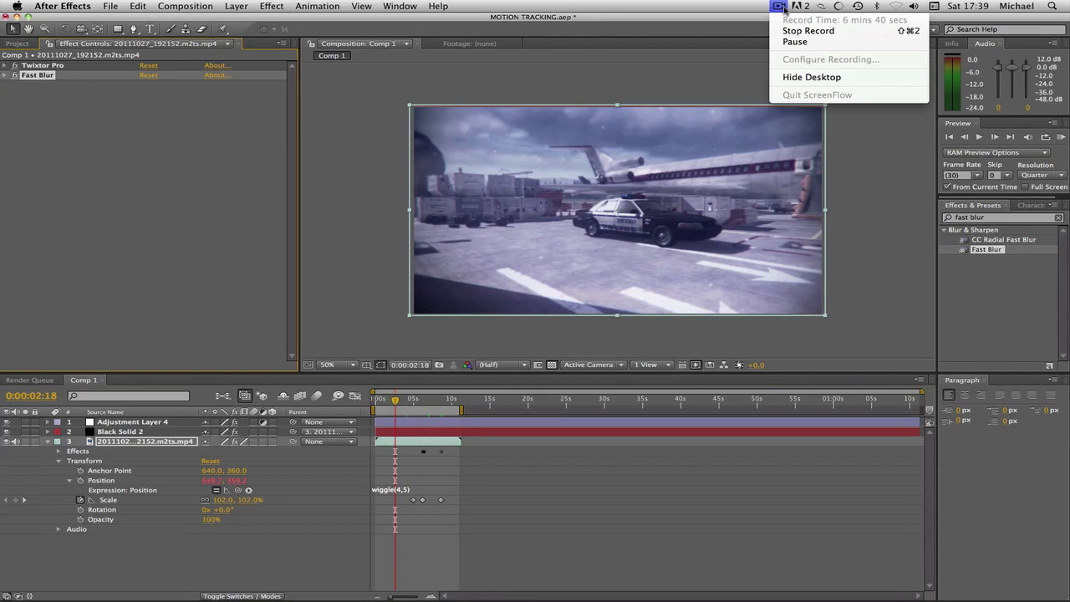
{"action": "left_click", "coordinate": [791, 24]}
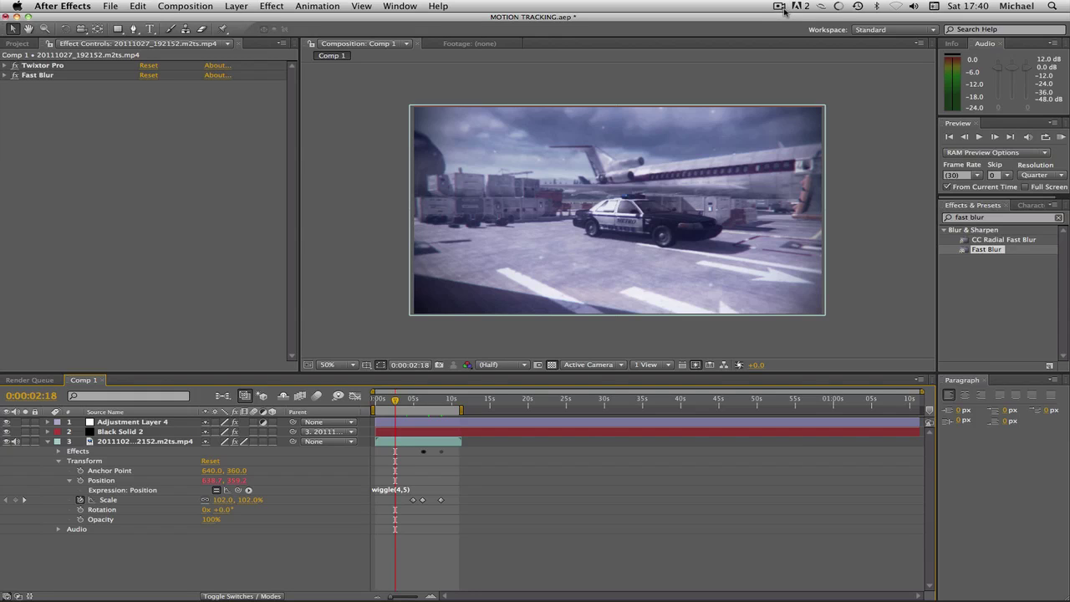
{"action": "left_click", "coordinate": [784, 12]}
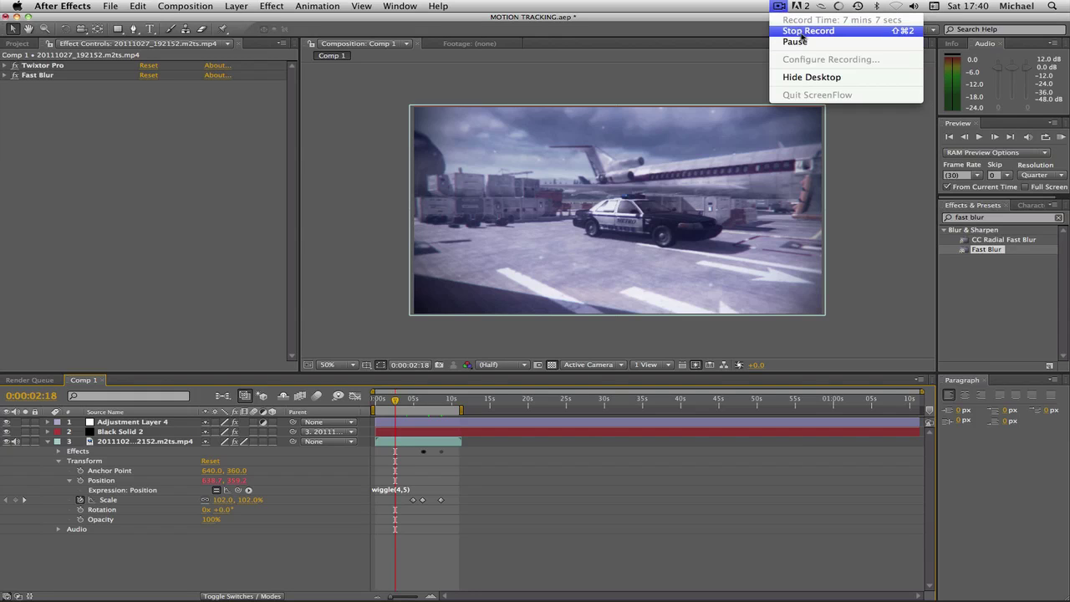